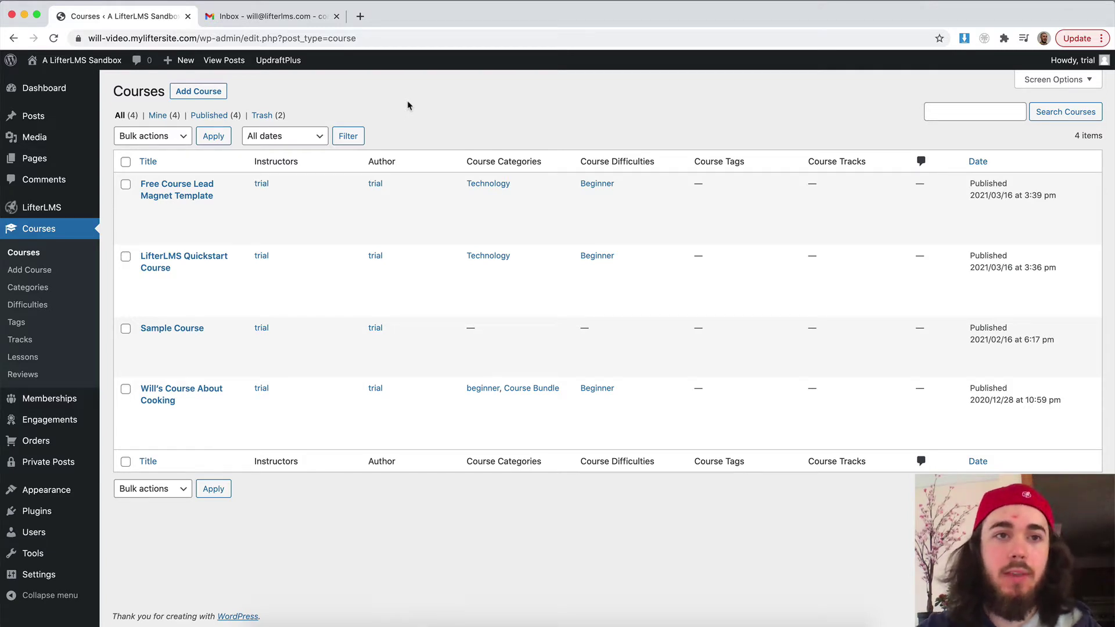
Step: Open the LifterLMS Settings page from the sidebar
left_click(62, 210)
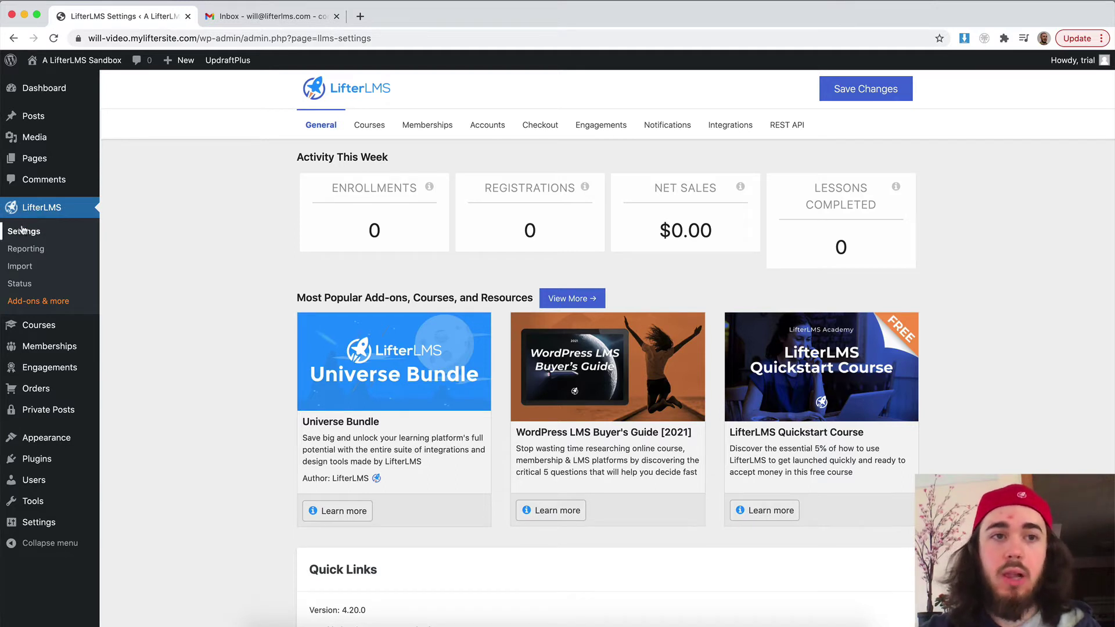
Step: On the Notifications tab, open the Student Welcome email and review its subject, heading and body
left_click(646, 123)
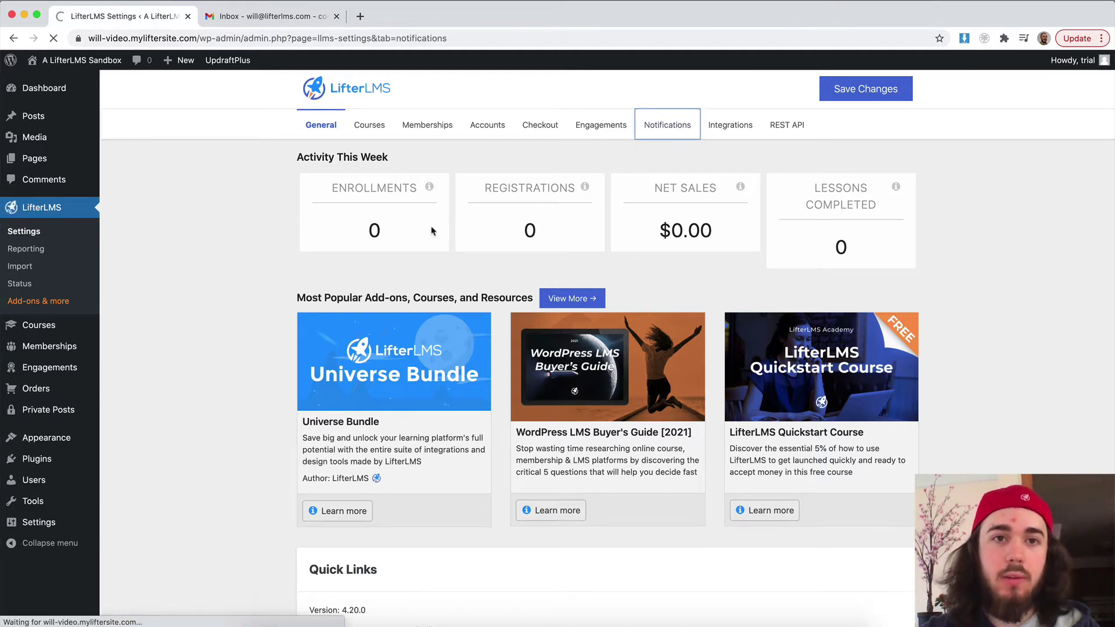
scroll(404, 231, "down", 3)
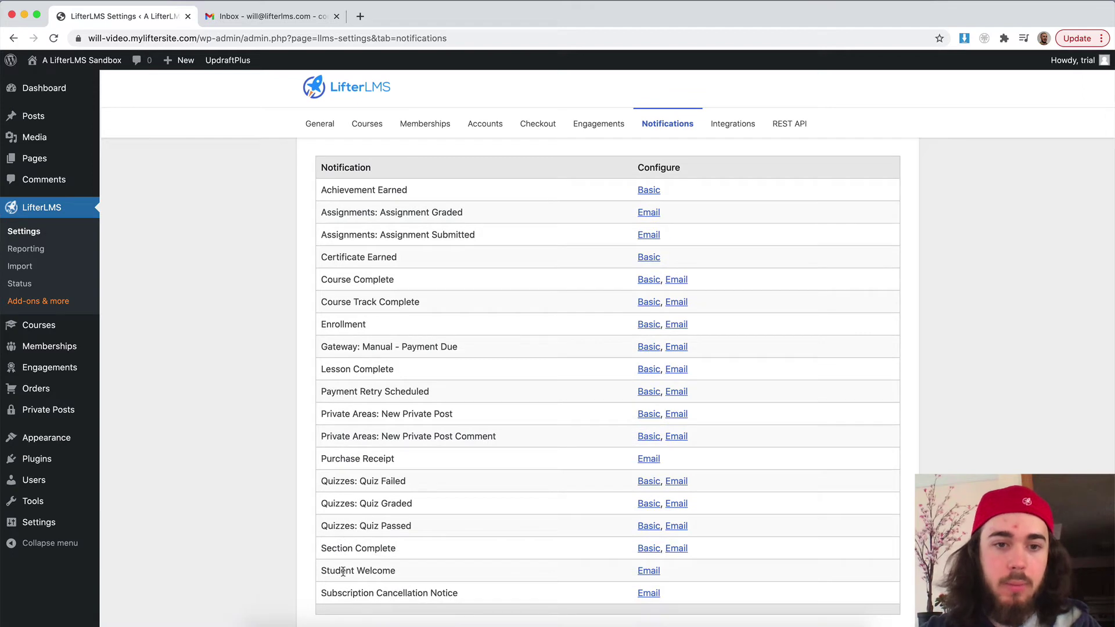
left_click(646, 572)
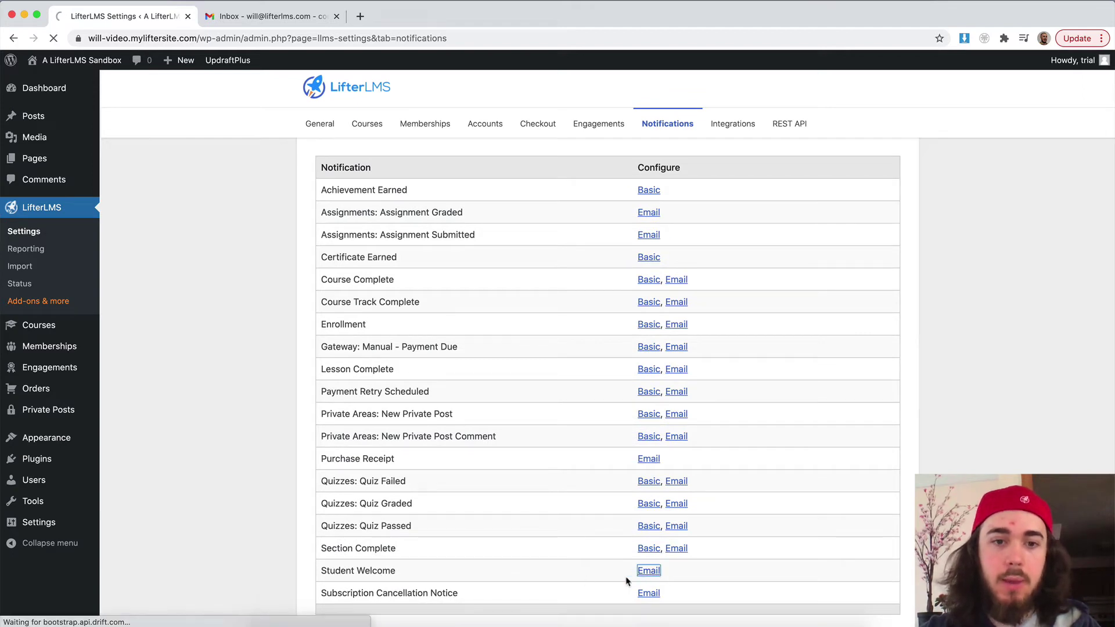
scroll(498, 458, "down", 3)
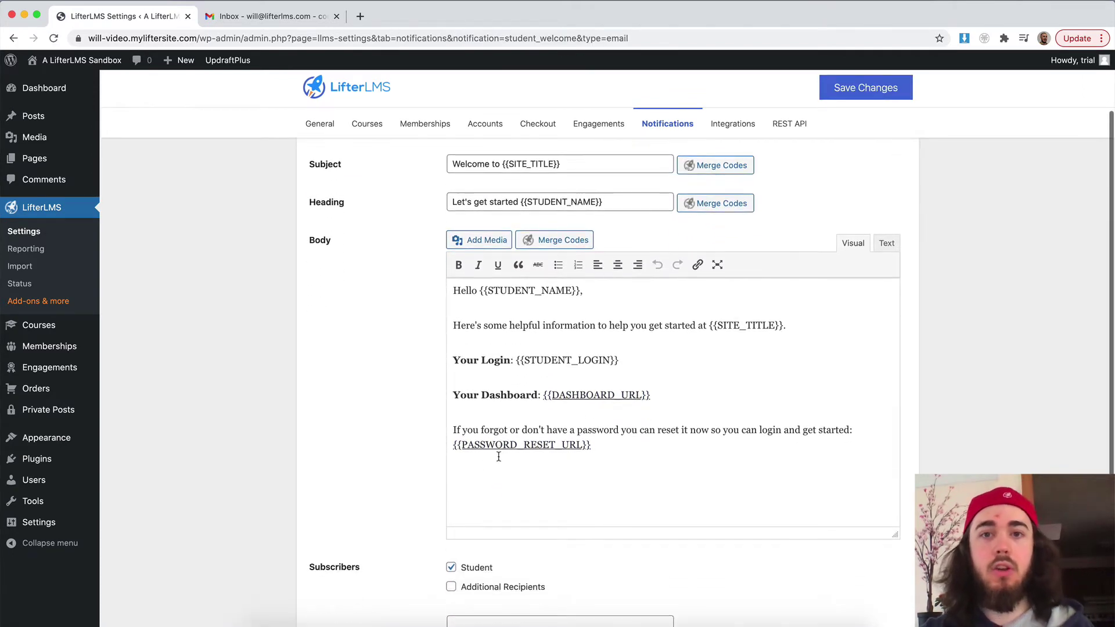
scroll(499, 457, "down", 2)
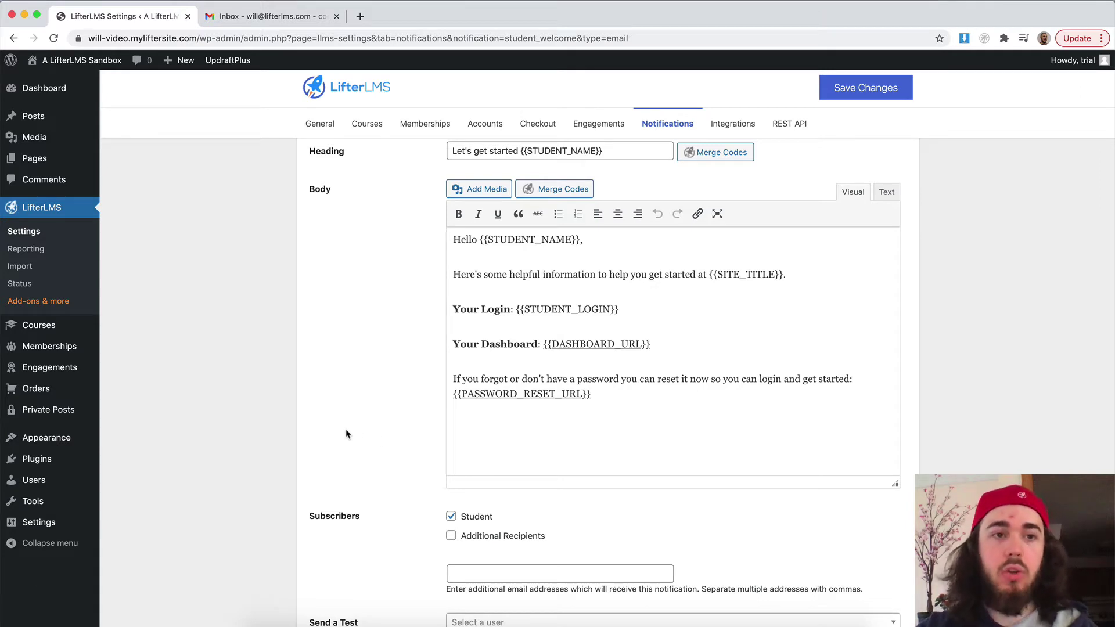
Step: Start a new email from the Engagements Emails list
mouse_move(69, 368)
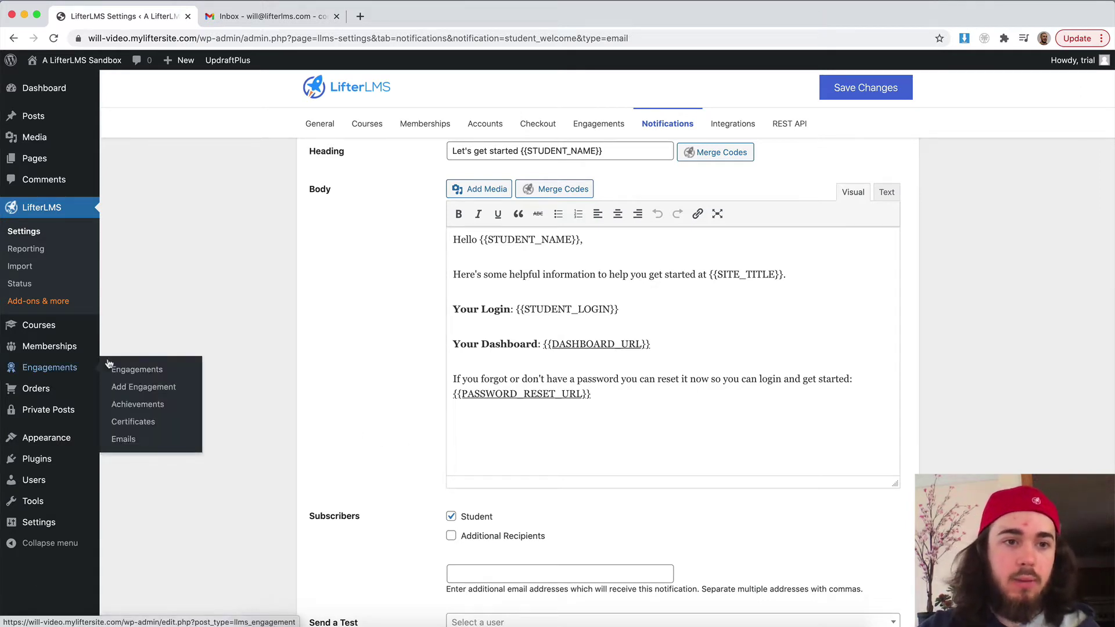
left_click(135, 439)
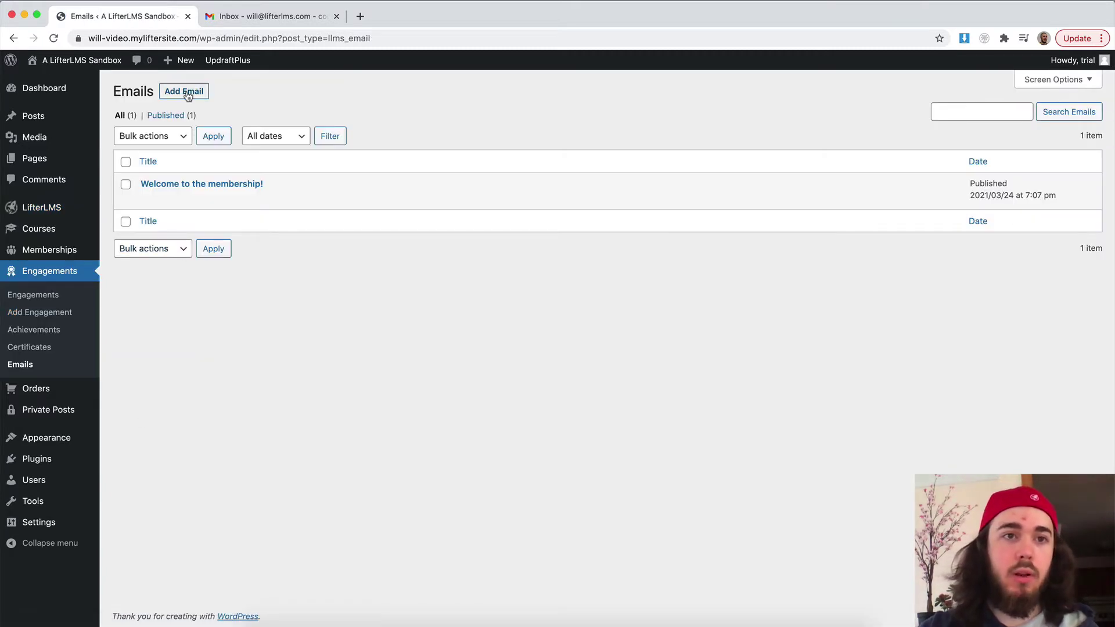
left_click(187, 94)
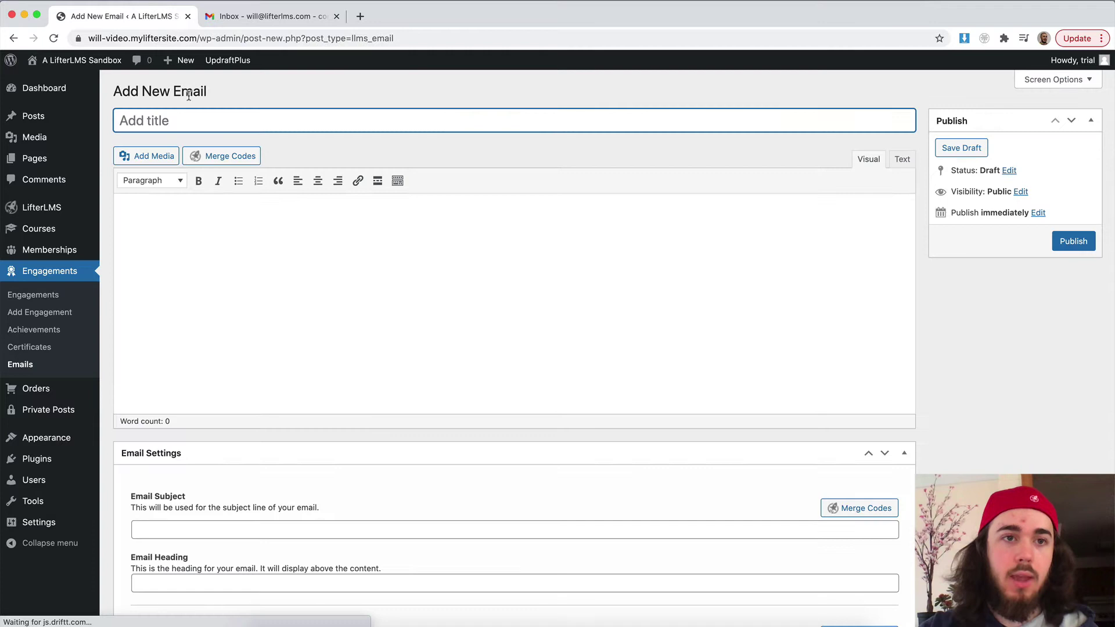
Step: Open Courses in a new tab and select the LifterLMS Quickstart Course title
right_click(39, 228)
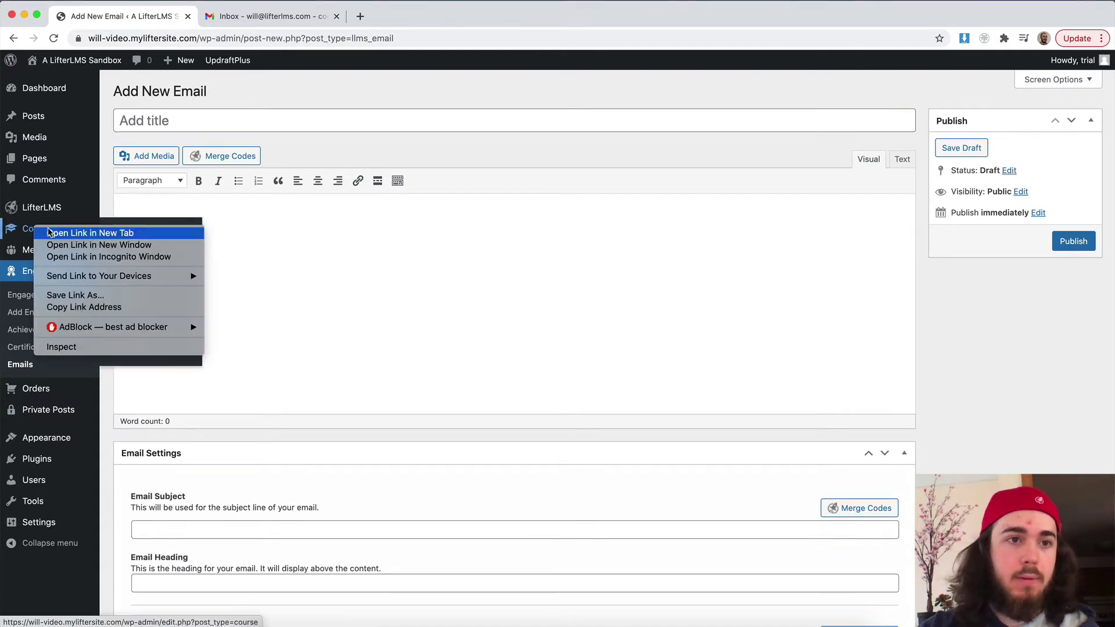
left_click(93, 232)
left_click(216, 17)
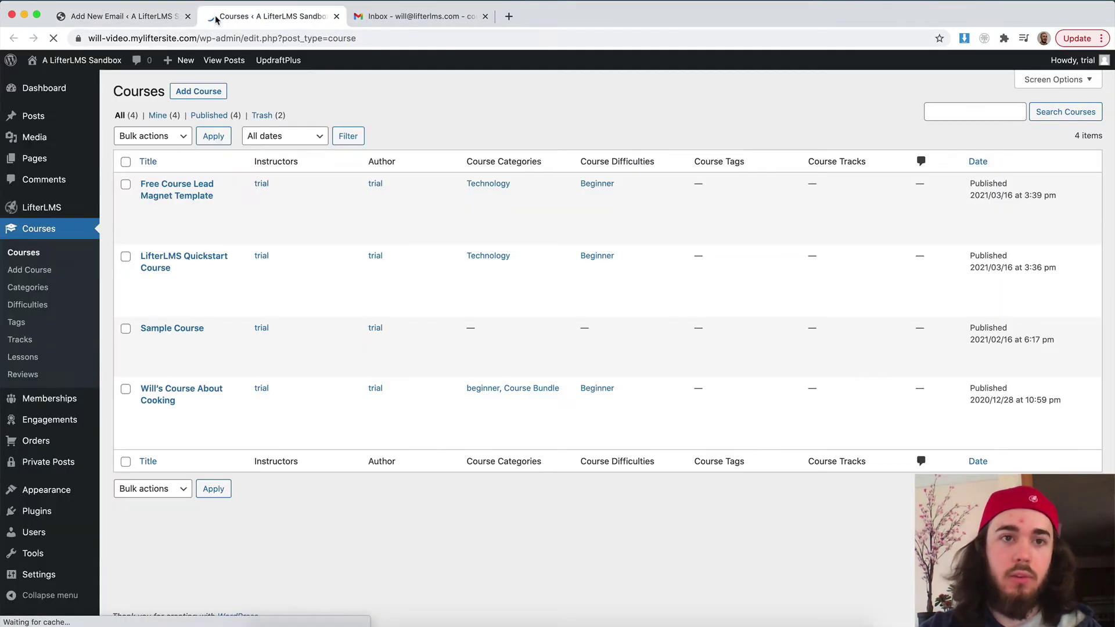
left_click_drag(179, 274, 141, 255)
key("cmd+c")
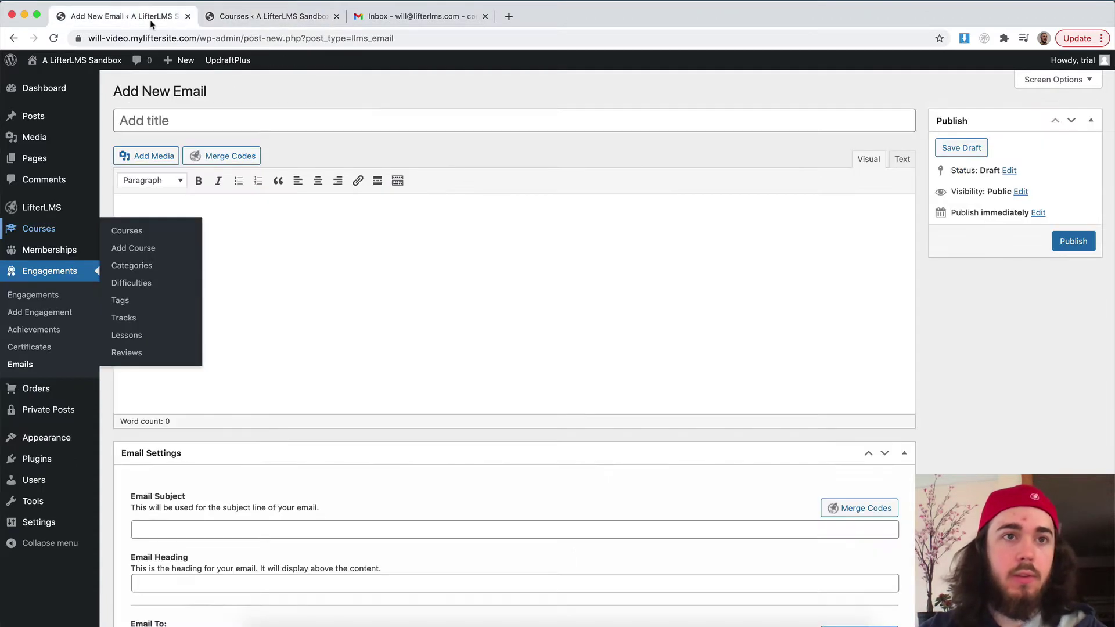
Step: Title the email 'Welcome to the LifterLMS Quickstart Course' and add body 'Welcome! Here's some specific info on getting started'
left_click(116, 16)
left_click(199, 124)
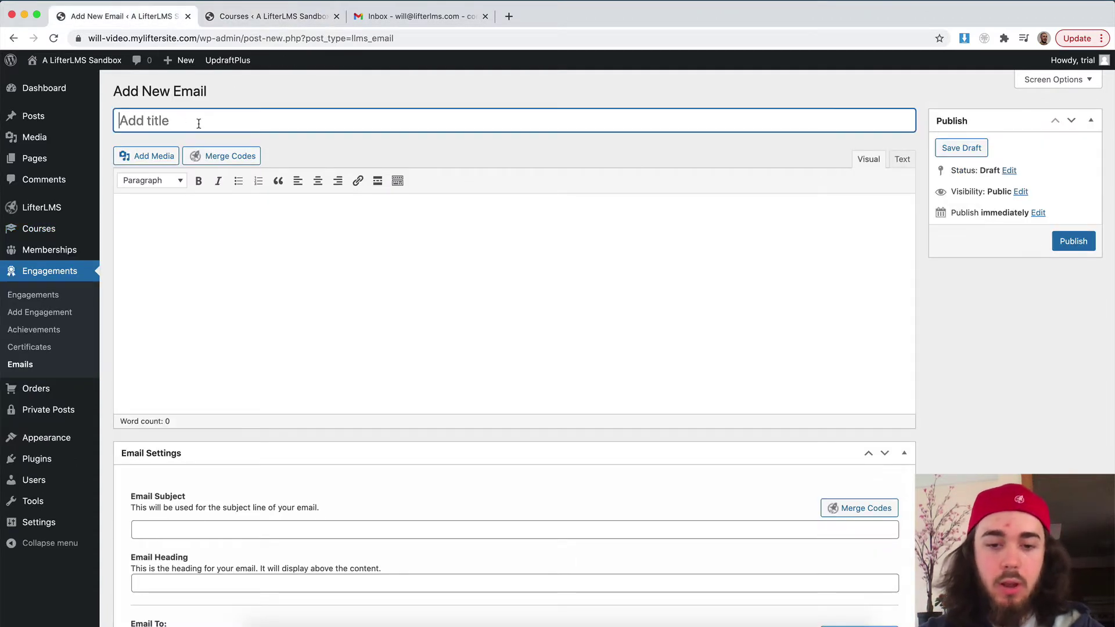
type("Welcome to")
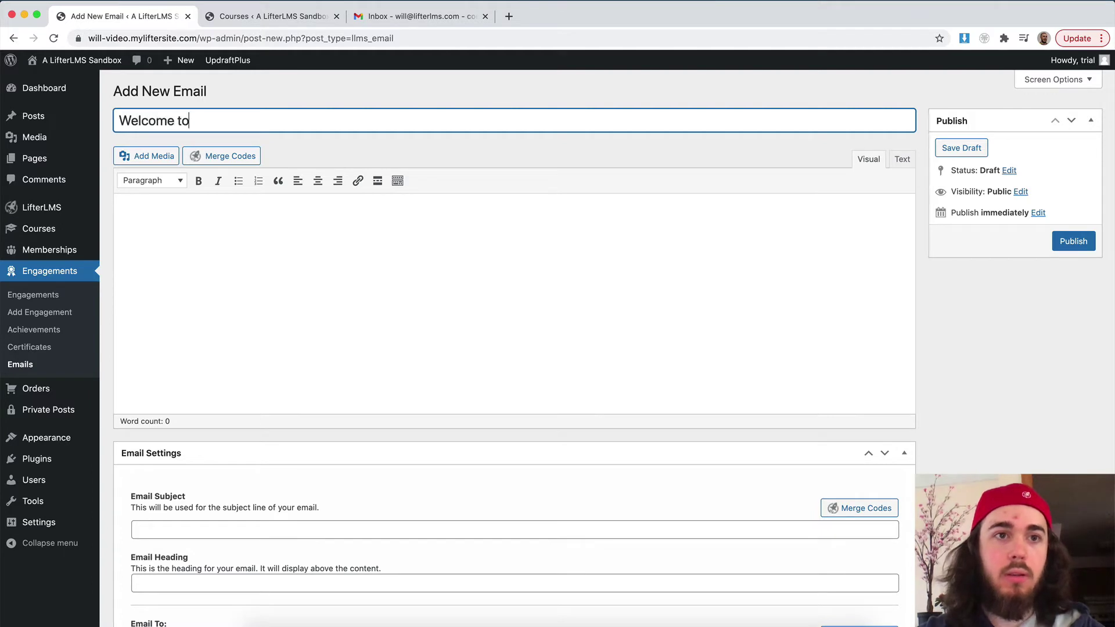
type(" the")
key("cmd+v")
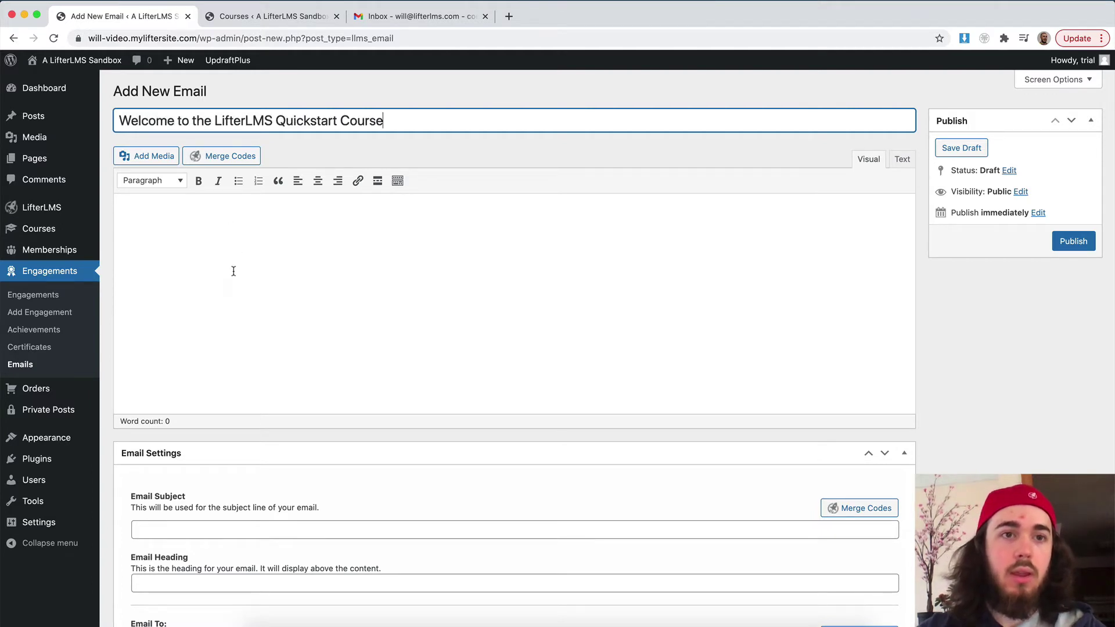
left_click(233, 270)
type("Welcome")
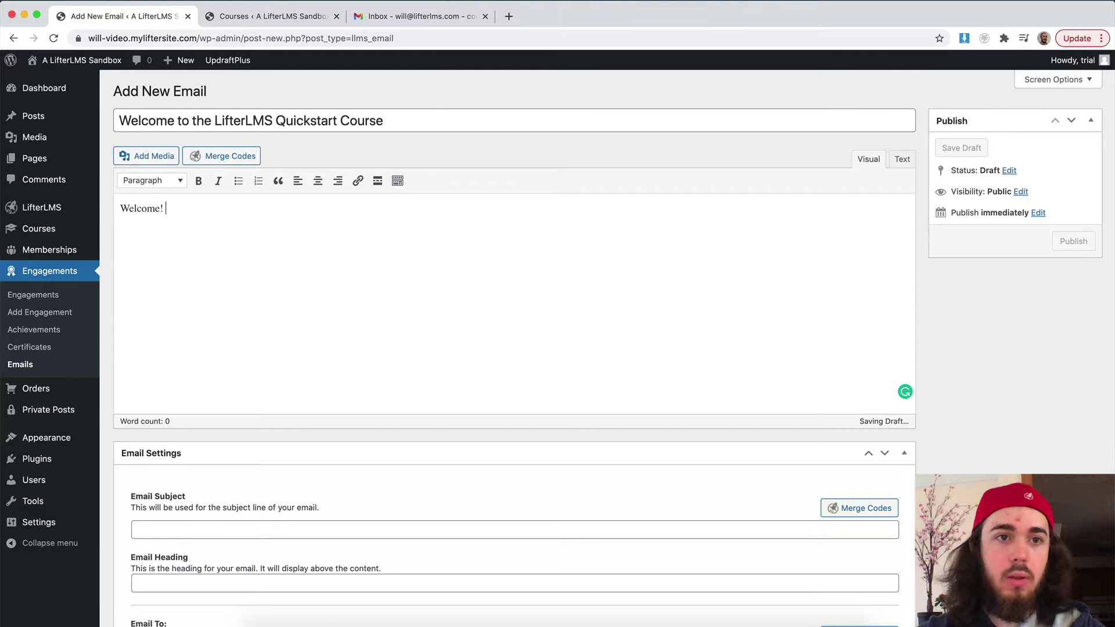
type("! He")
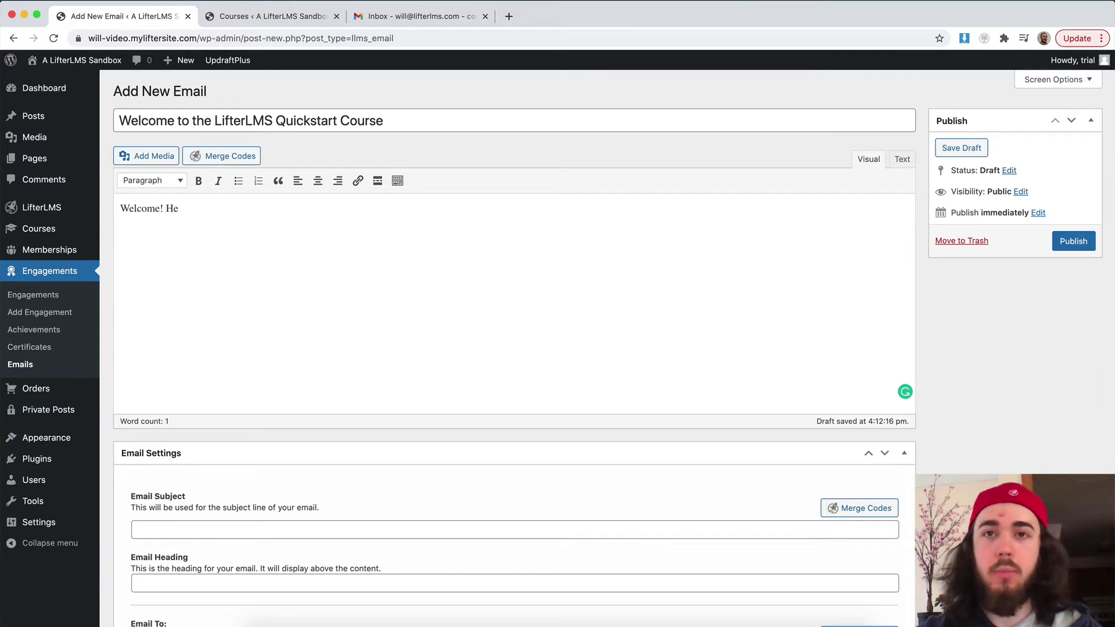
type("re's s")
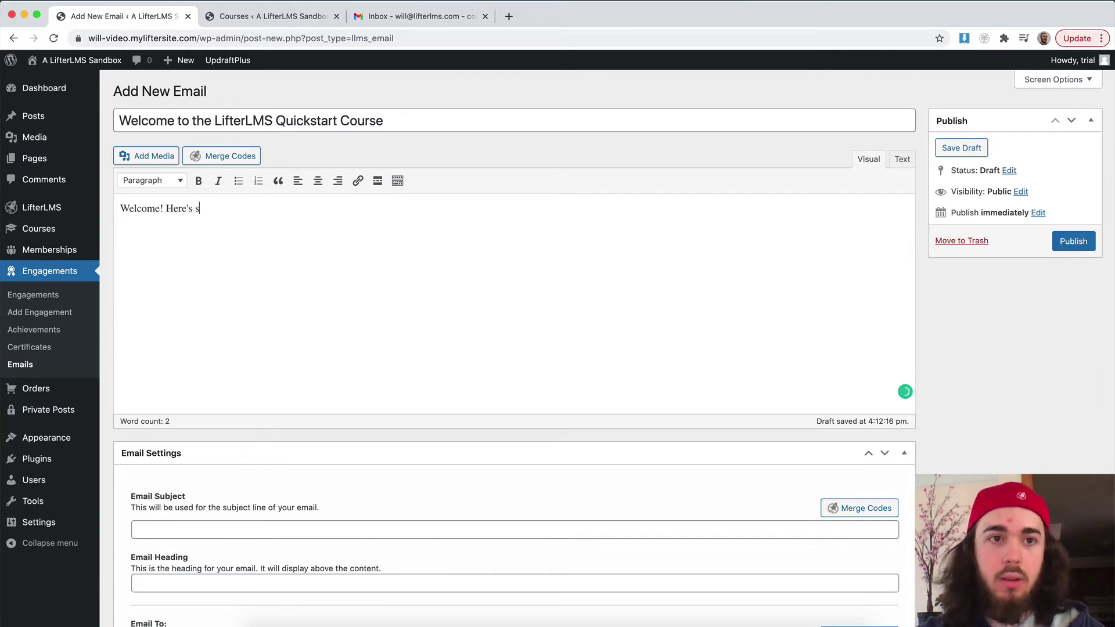
type("ome specific info on getting started")
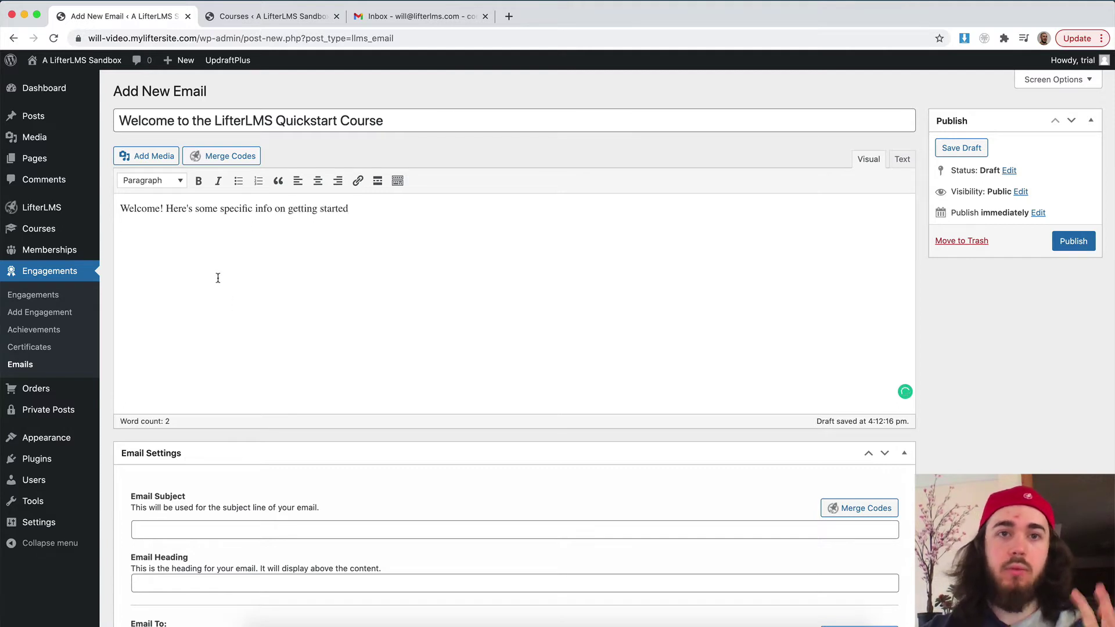
Step: Set the email subject to 'Welcome! {first_name}' using the Student First Name merge code
scroll(218, 278, "down", 3)
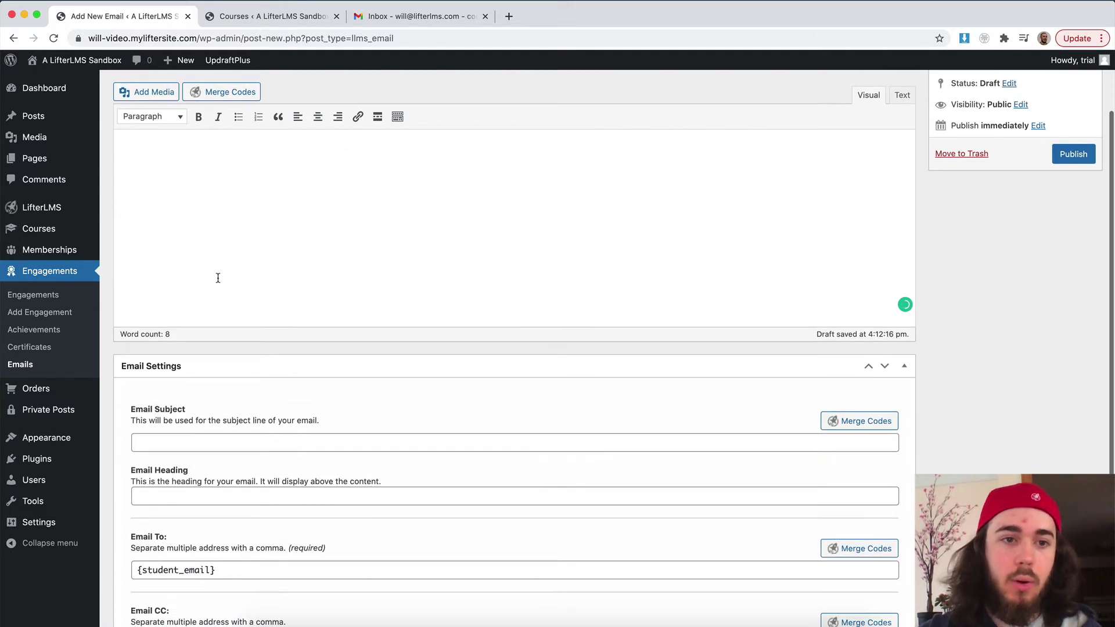
left_click(161, 443)
type("Welcome")
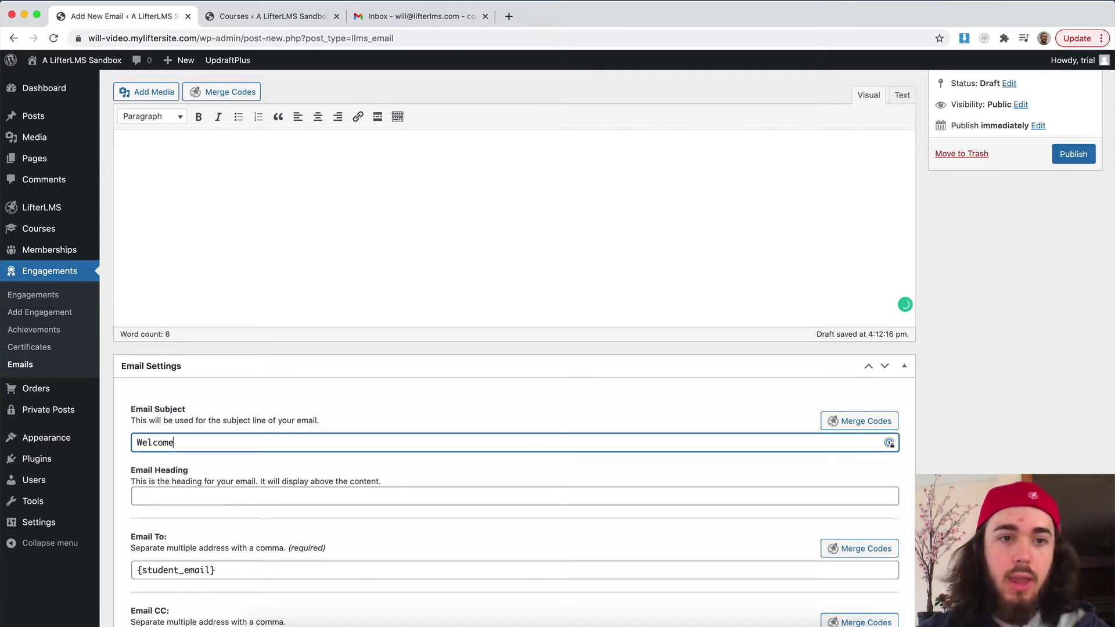
type("!")
left_click(821, 427)
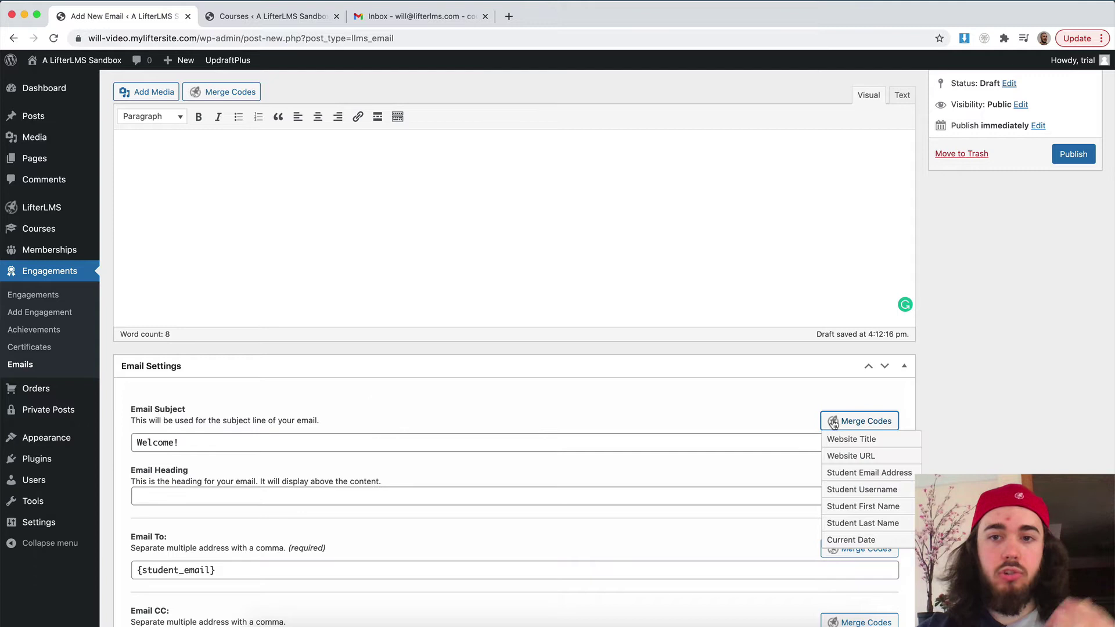
left_click(854, 508)
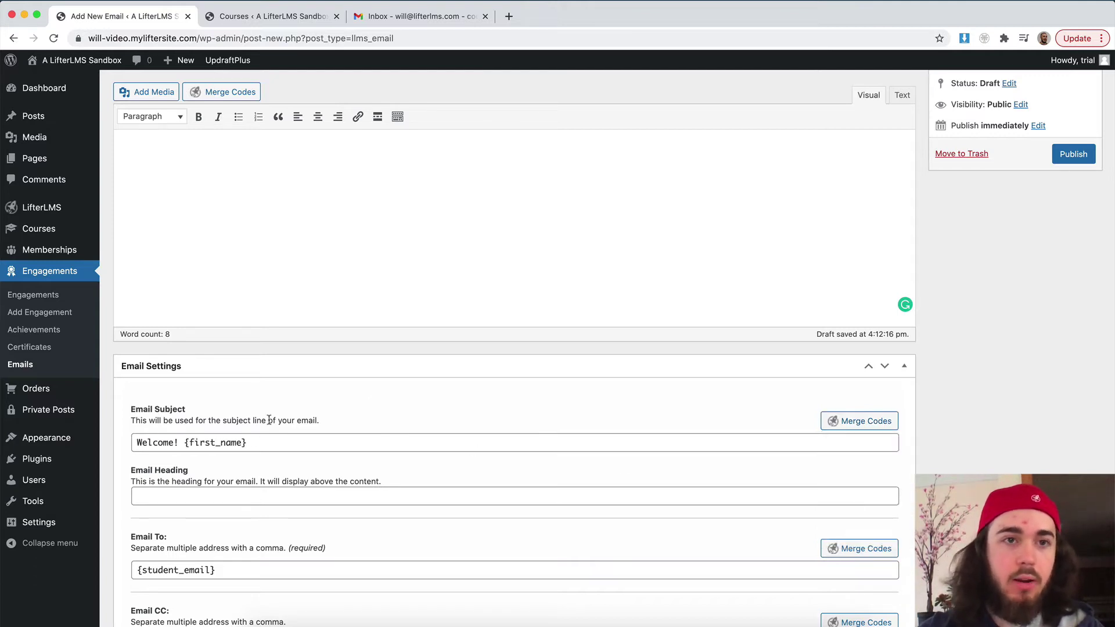
scroll(269, 420, "up", 3)
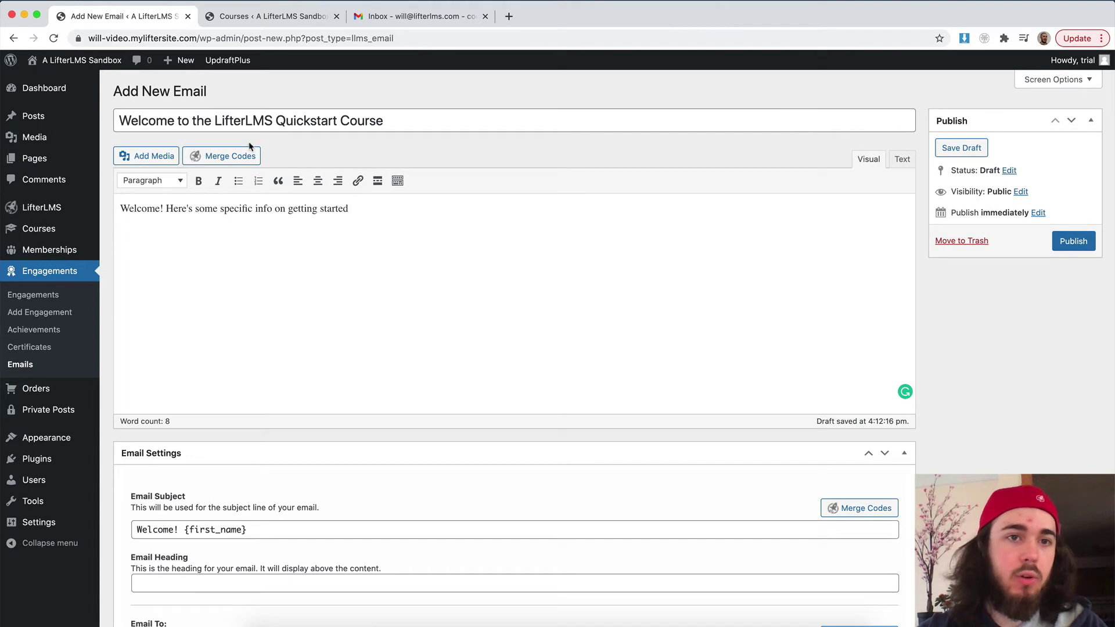
left_click(250, 155)
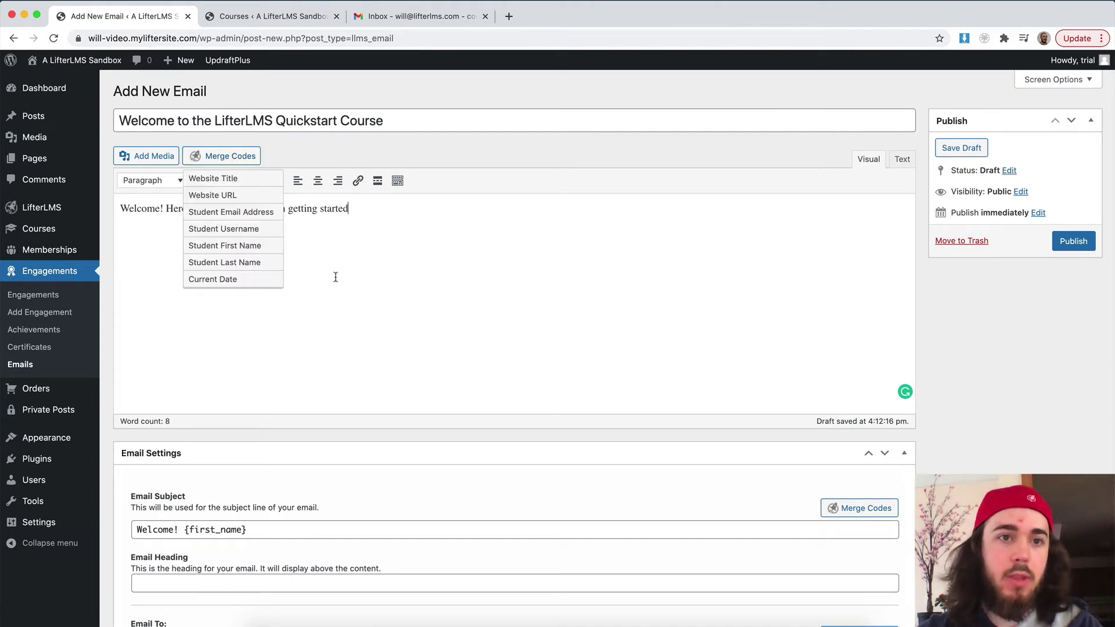
left_click(224, 155)
scroll(270, 300, "down", 4)
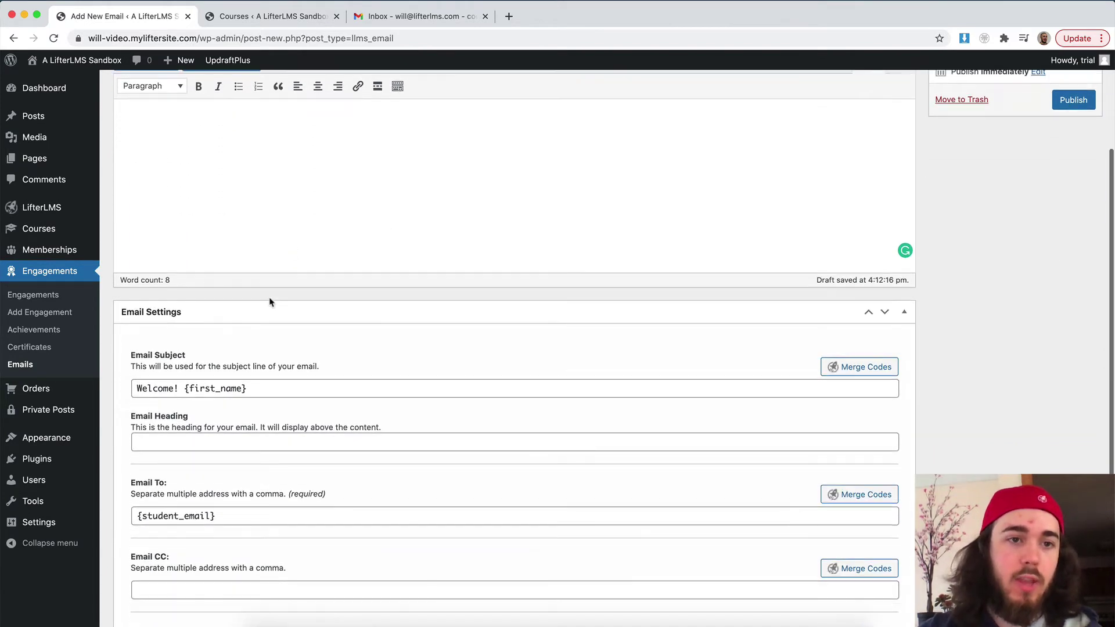
scroll(270, 301, "down", 3)
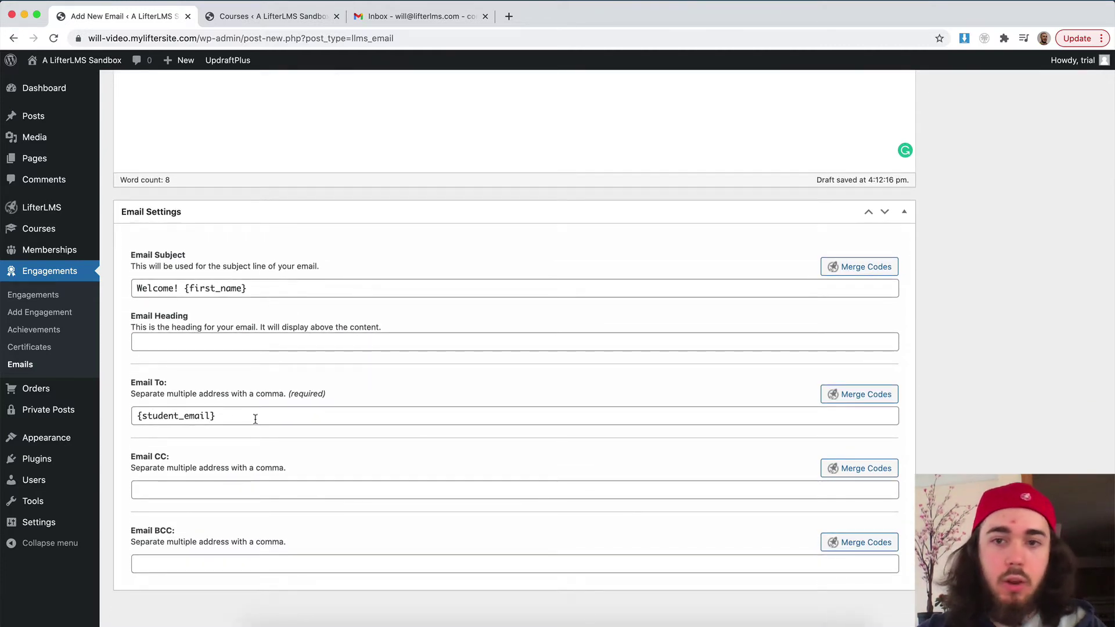
scroll(368, 419, "up", 5)
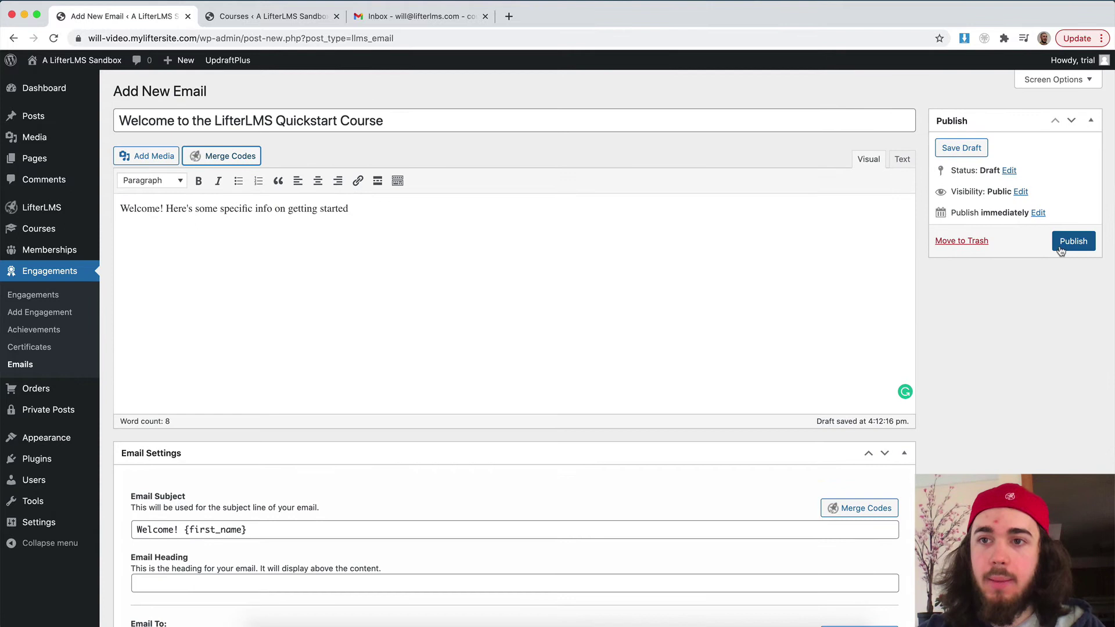
Step: Publish the welcome email
left_click(1073, 242)
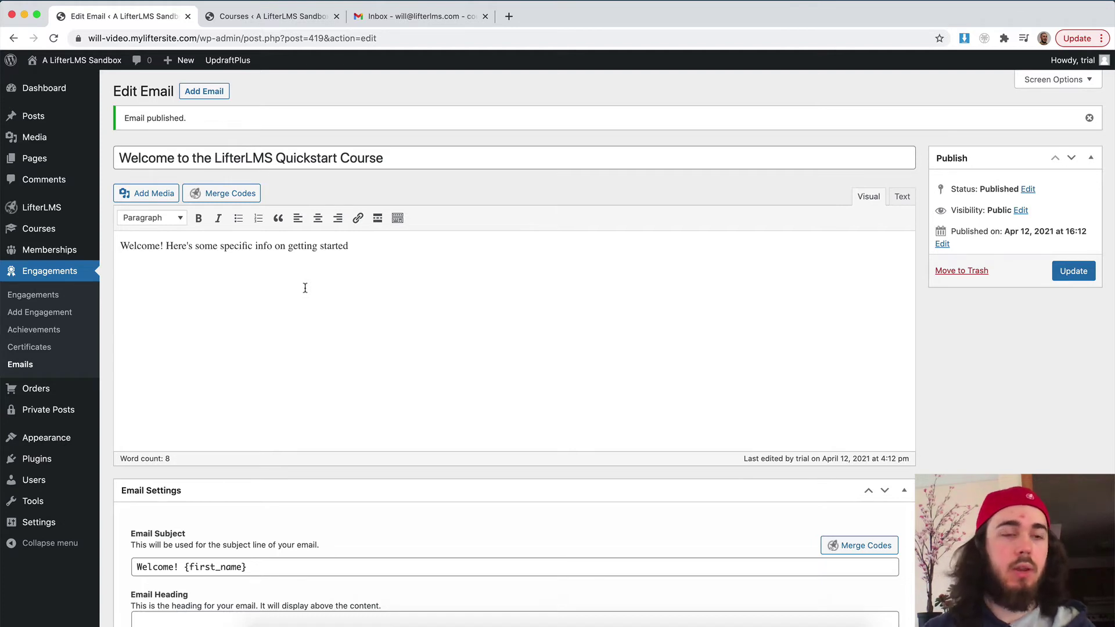
Step: Create a new engagement titled 'Welcome to the LifterLMS Quickstart Course'
left_click(27, 315)
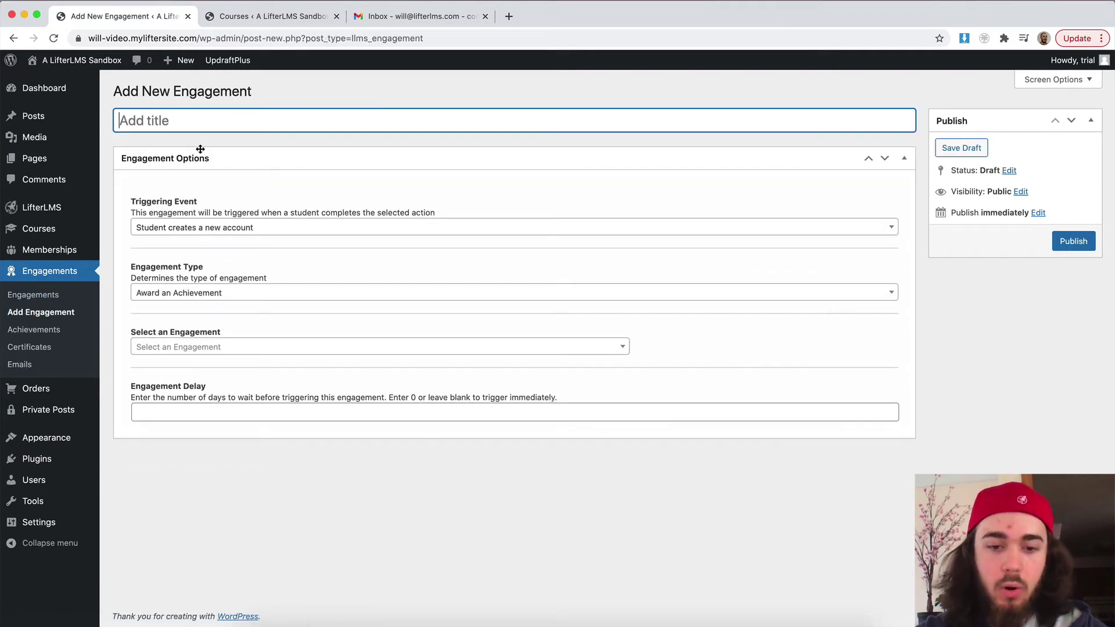
type("Welcome ot ")
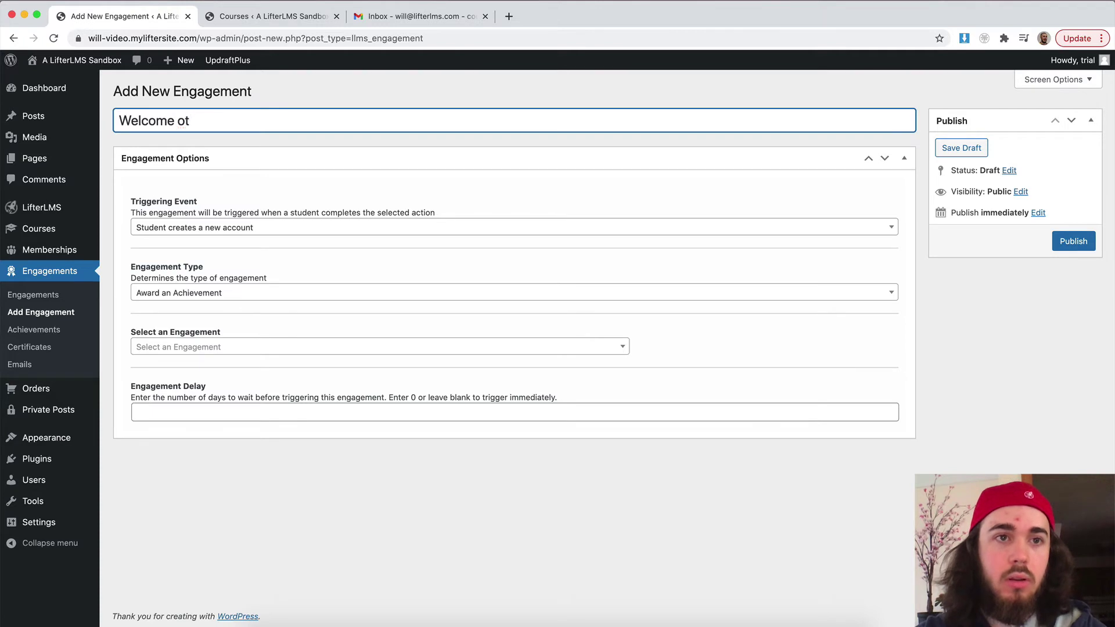
key("BackSpace")
key("BackSpace")
key("BackSpace")
type("to")
type("LifterLMS Quickstart Course")
left_click(193, 120)
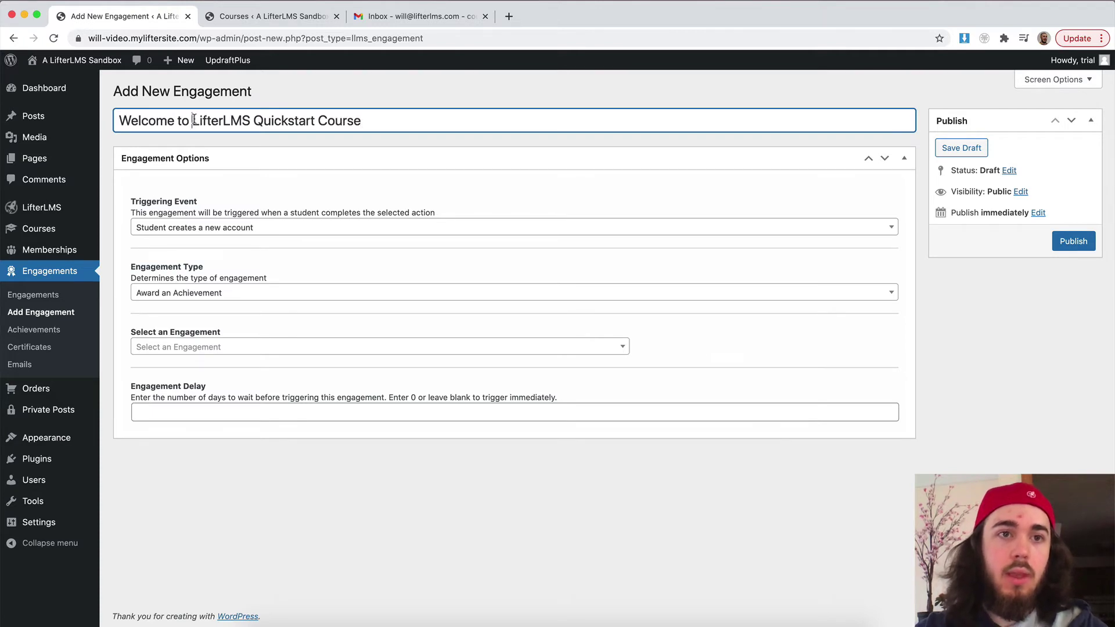
type("the")
triple_click(461, 120)
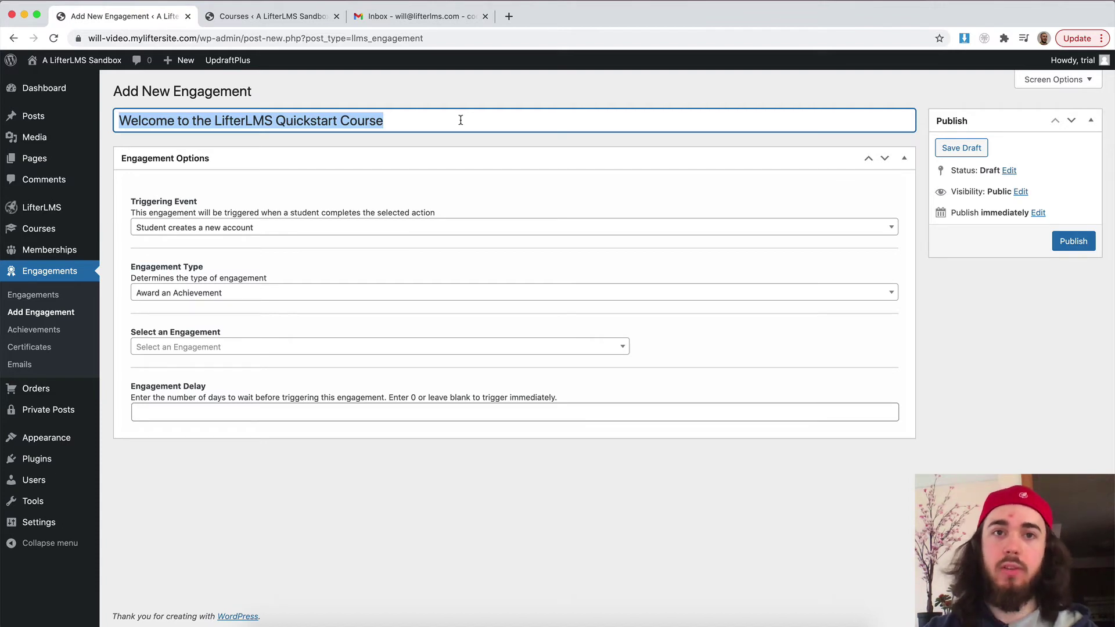
left_click(266, 98)
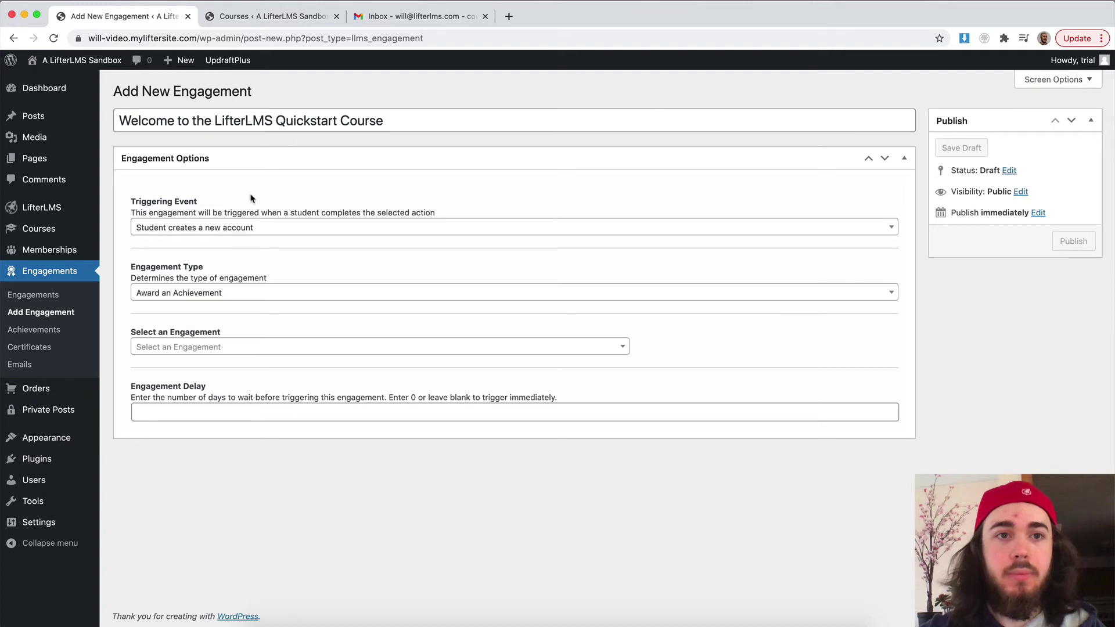
Step: Trigger the engagement when a student enrolls in the LifterLMS Quickstart Course
left_click(160, 228)
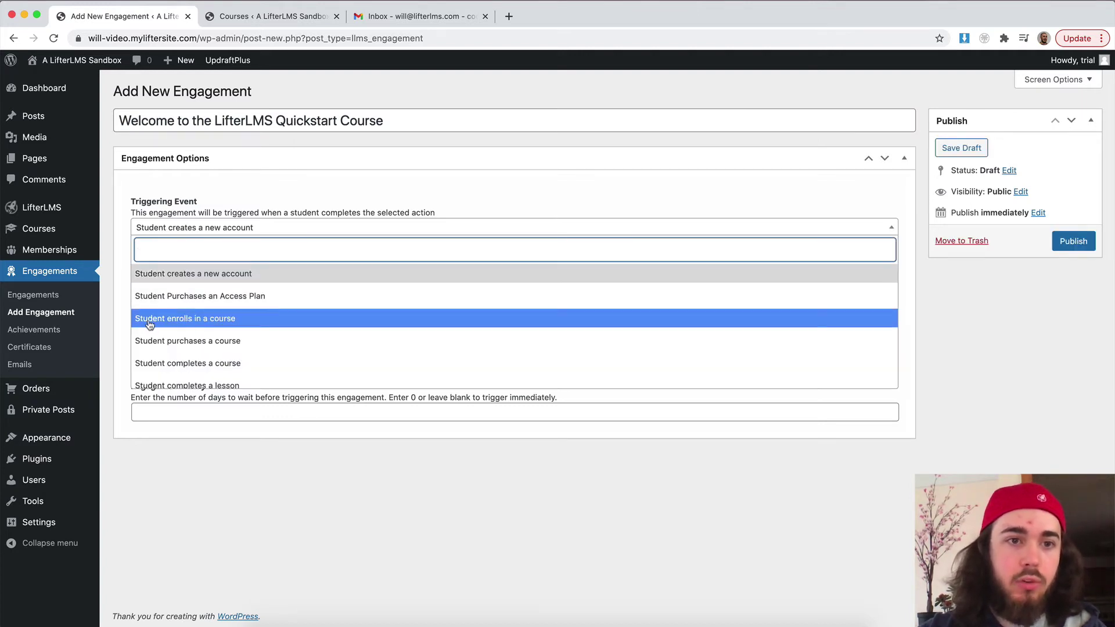
left_click(190, 320)
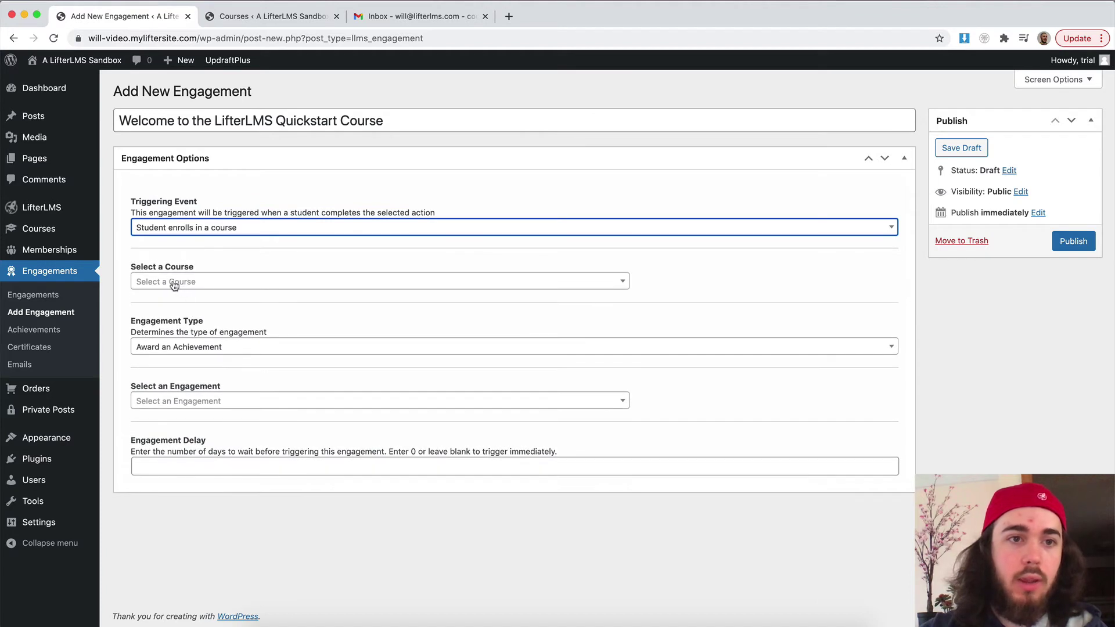
left_click(191, 291)
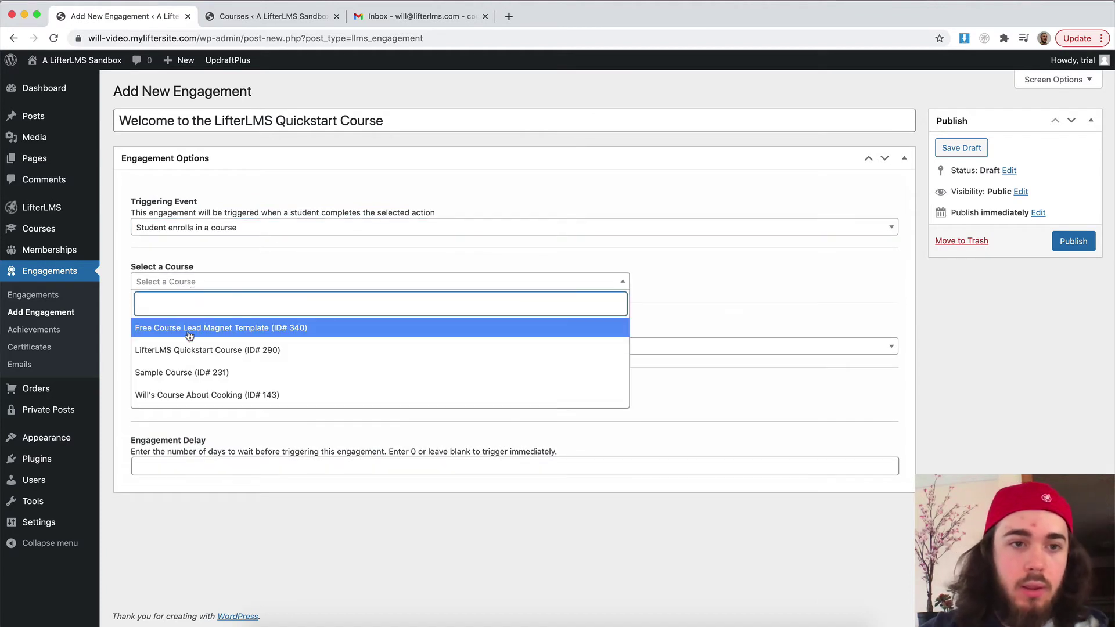
left_click(189, 350)
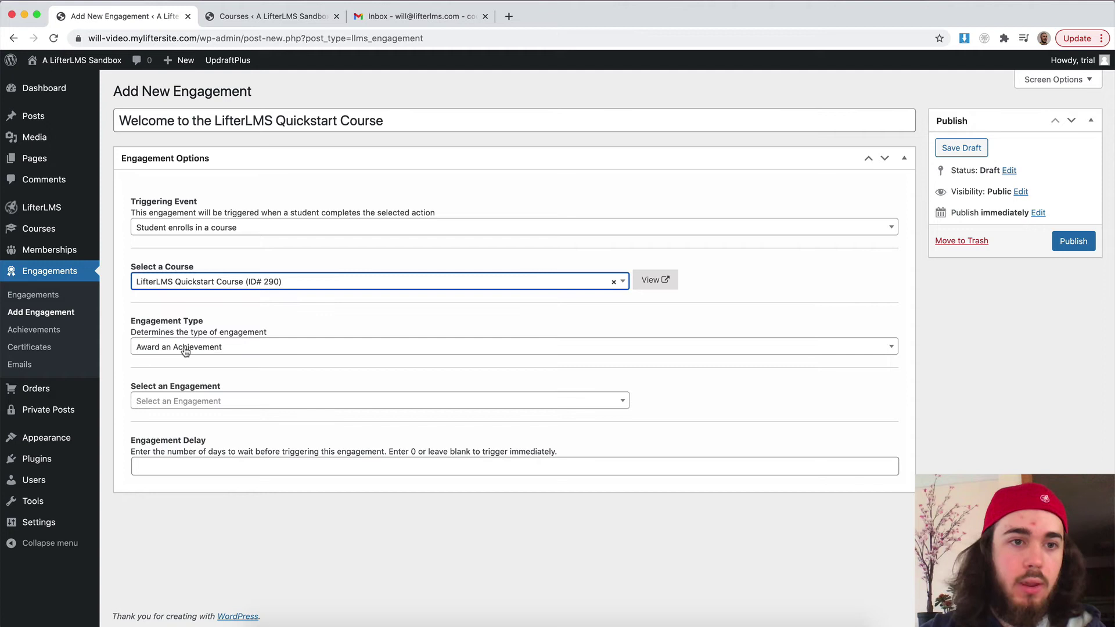
Step: Make the engagement send the 'Welcome to the LifterLMS Quickstart Course' email
left_click(185, 347)
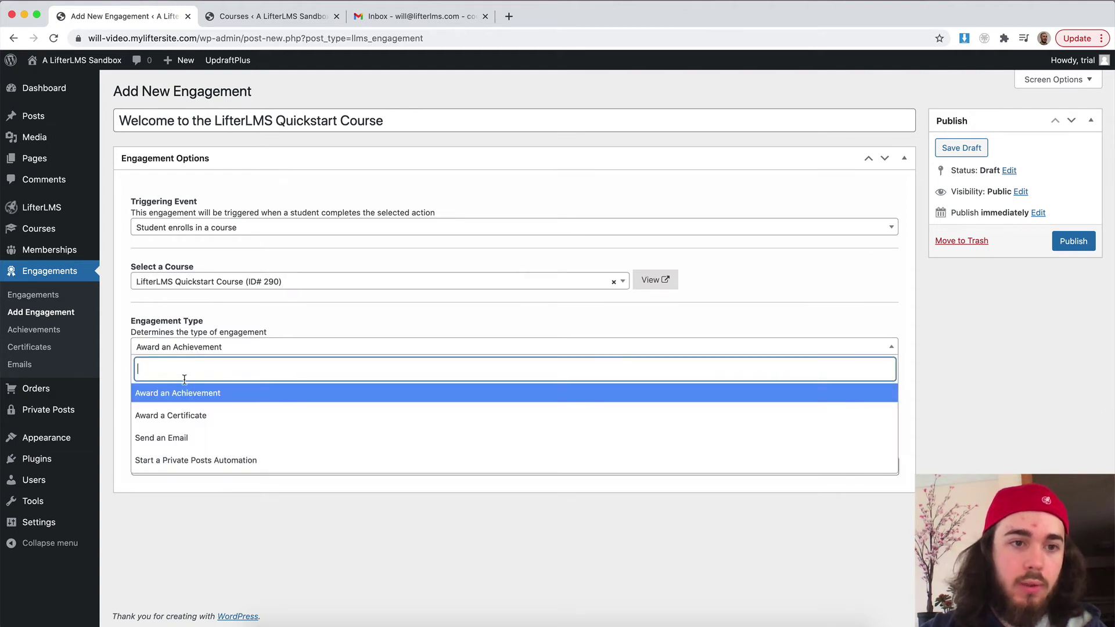
left_click(175, 439)
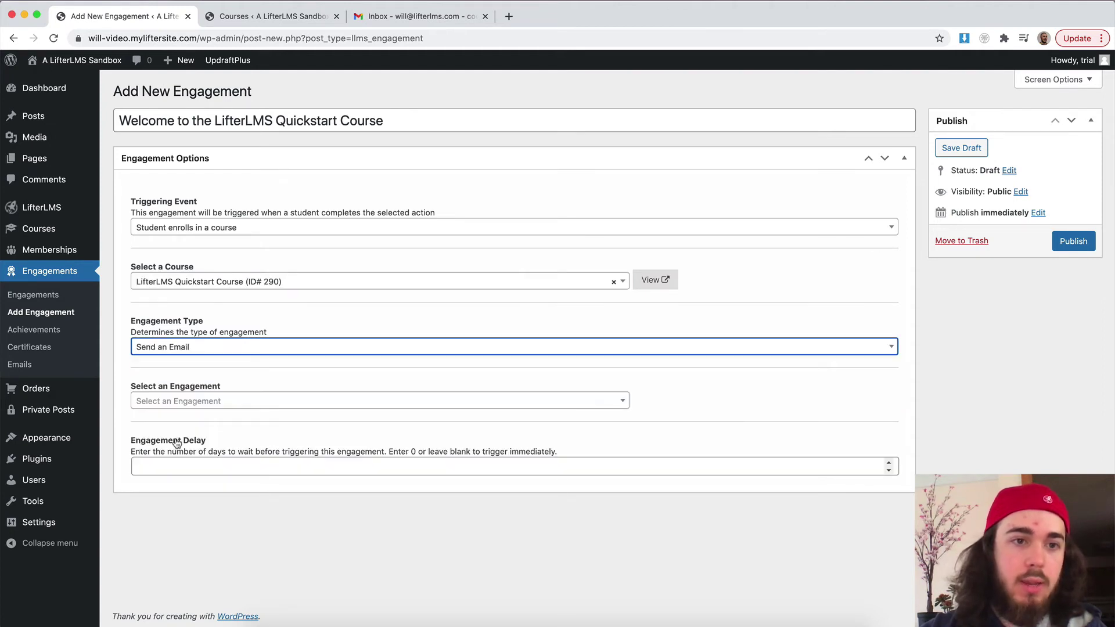
left_click(173, 402)
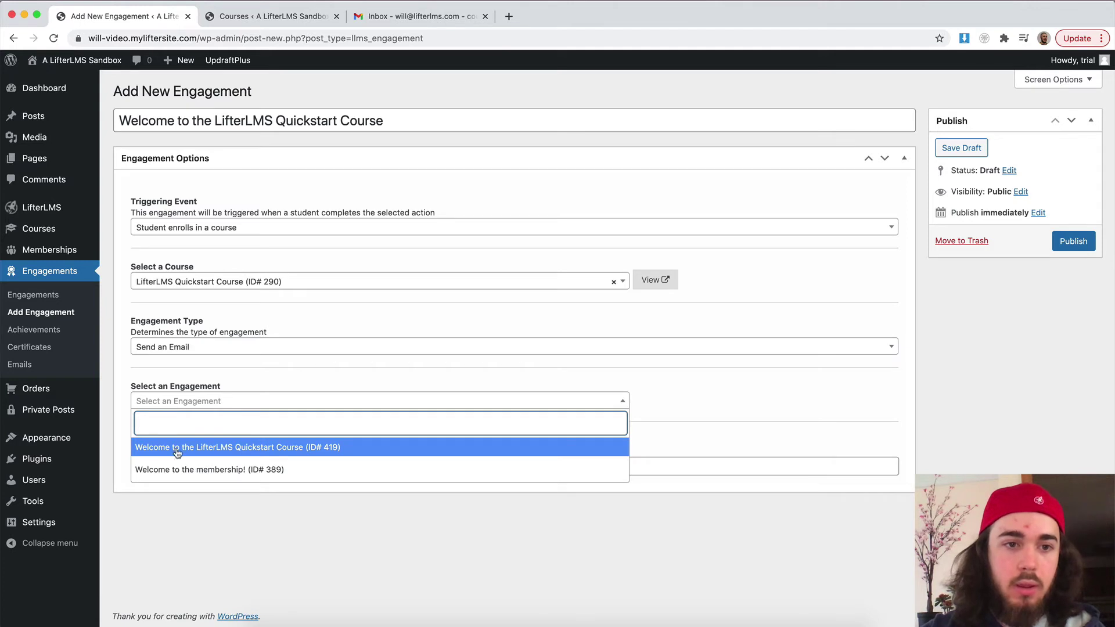
left_click(179, 448)
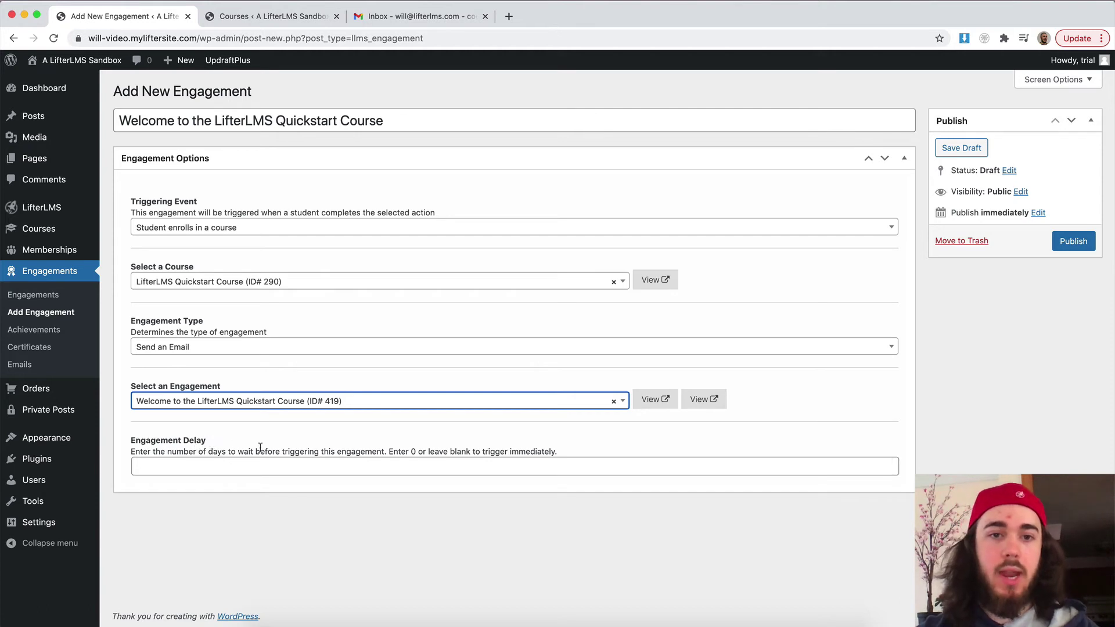
Step: Adjust the engagement delay field and publish the engagement
left_click(260, 472)
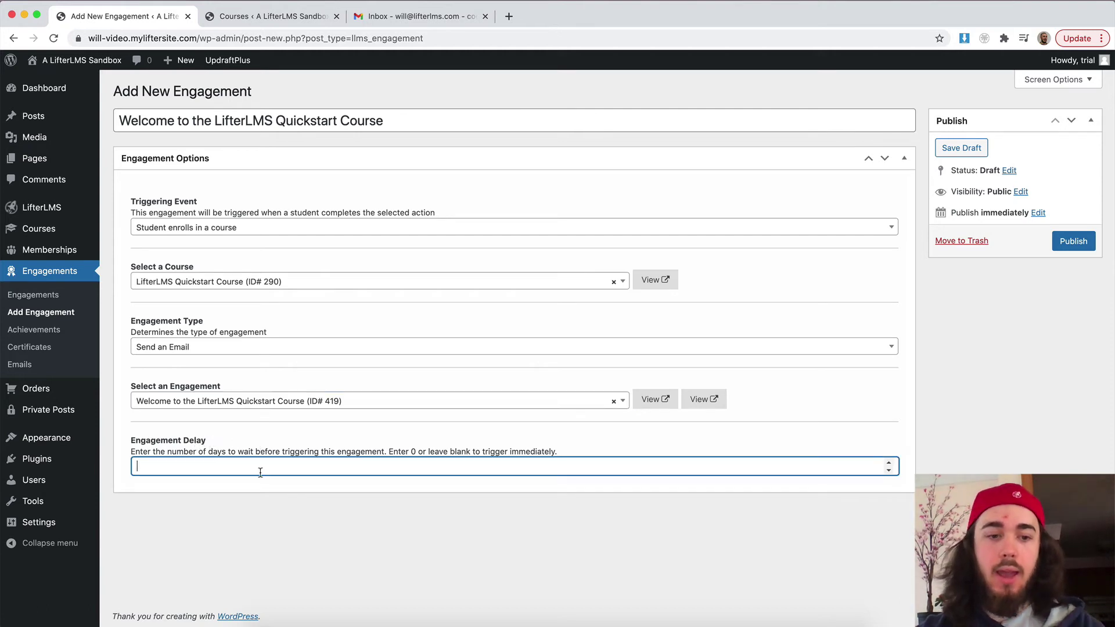
type("1")
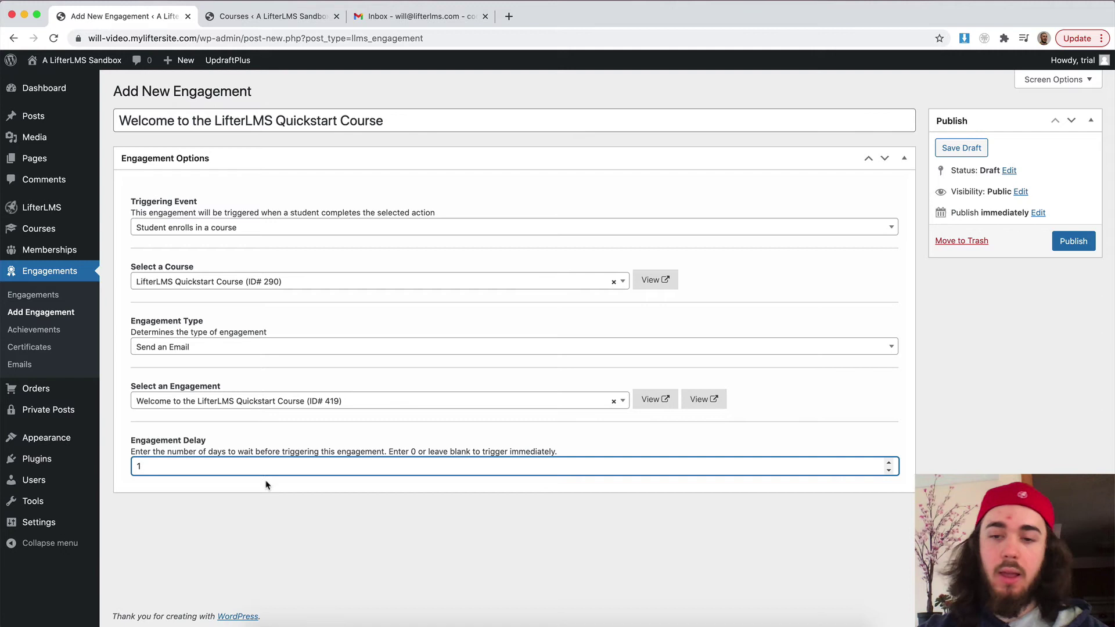
left_click(564, 526)
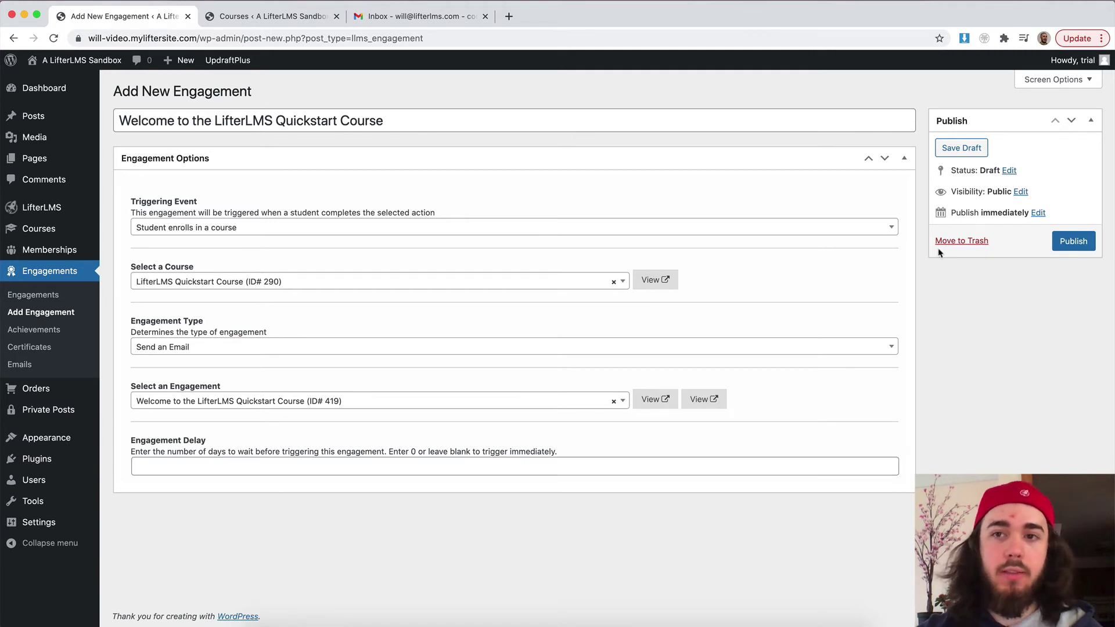
left_click(1065, 240)
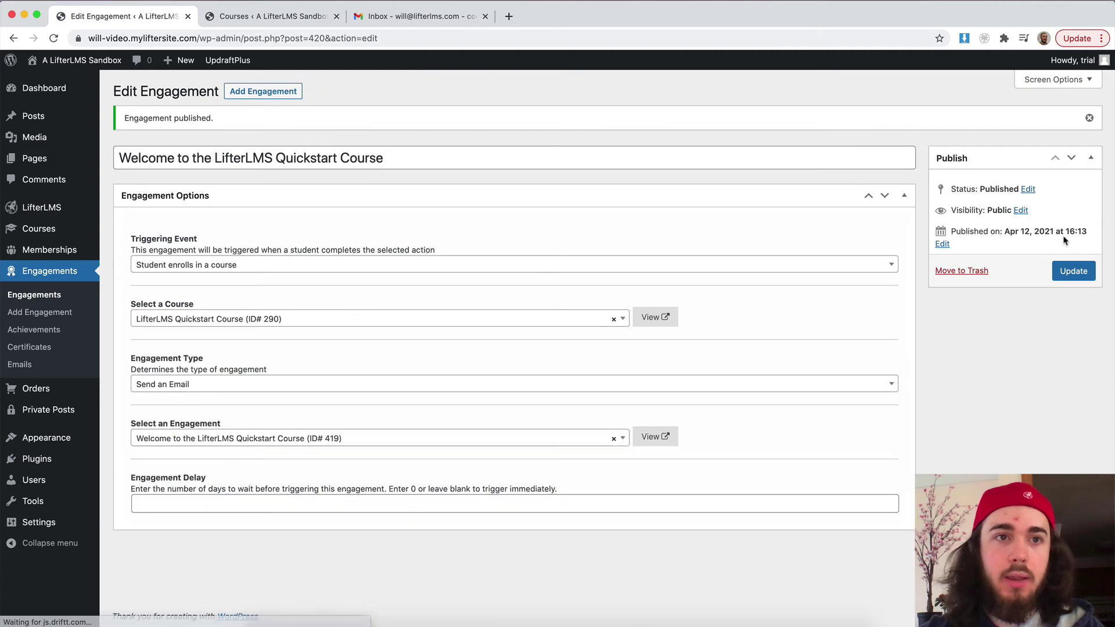
Step: Copy the Quickstart course's View link and load it in a new incognito window
left_click(244, 16)
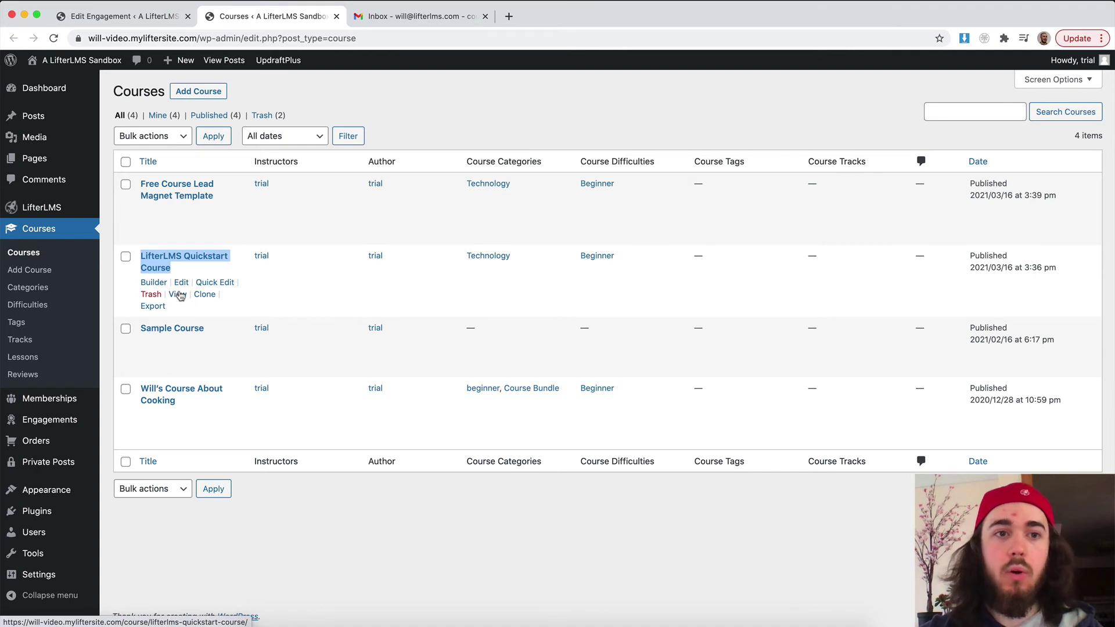
right_click(180, 295)
left_click(251, 371)
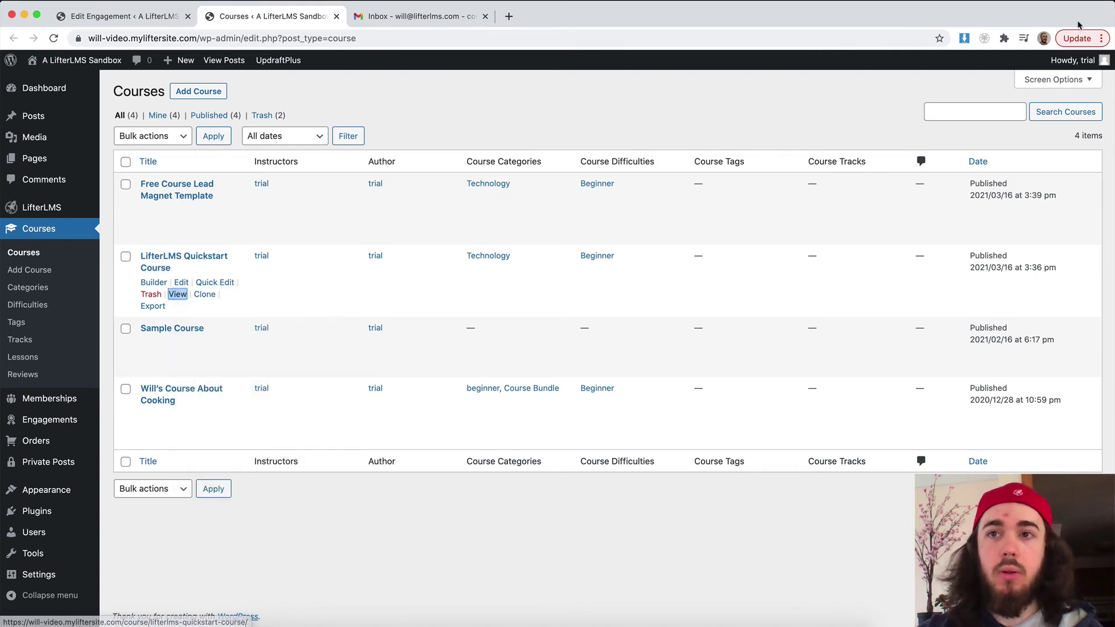
left_click(1100, 39)
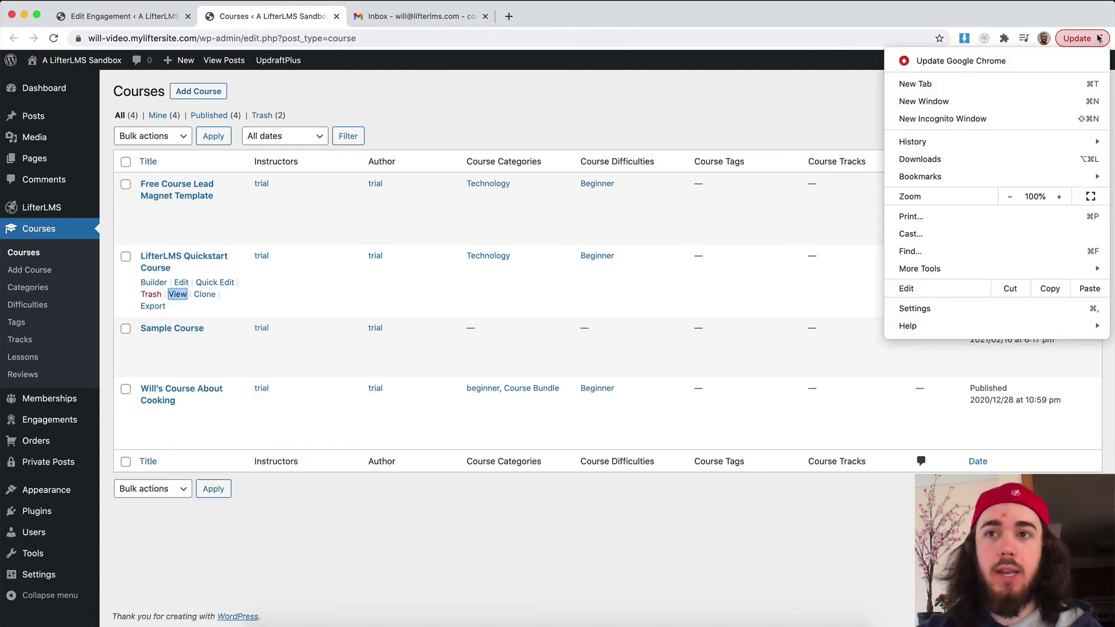
left_click(930, 119)
key("super+v")
key("Return")
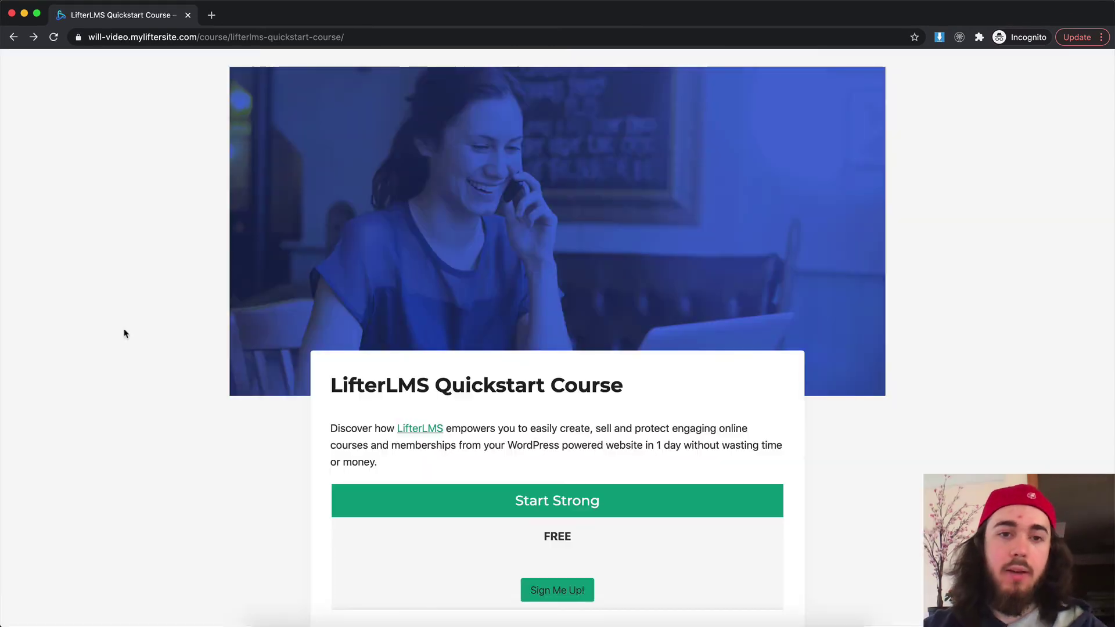
Step: Sign up for the free course, entering and confirming the student's email address and password
left_click(549, 591)
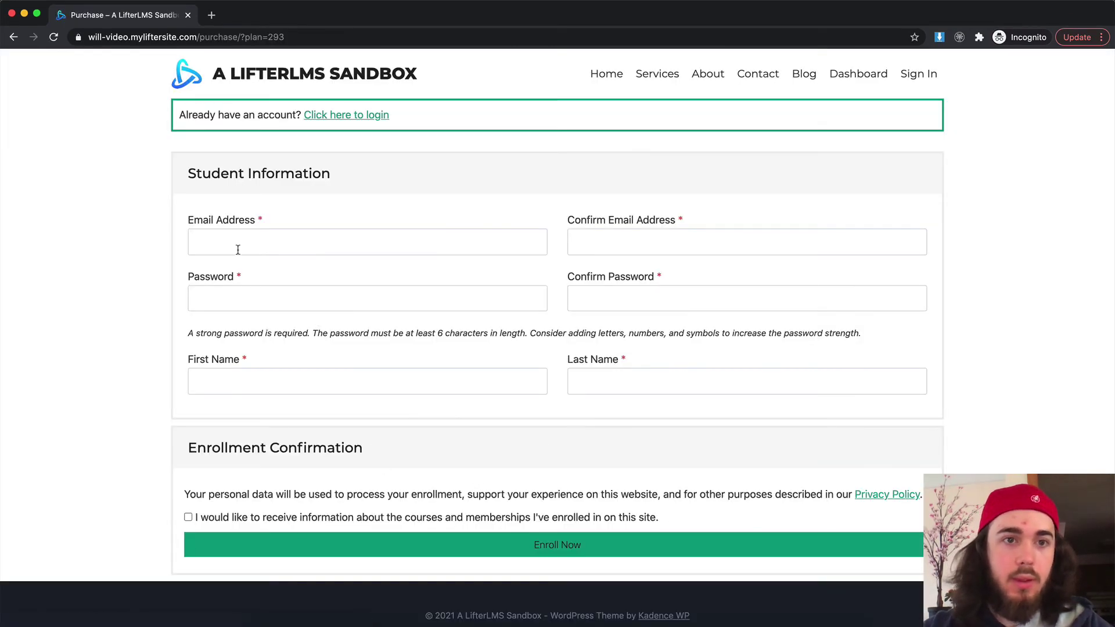
left_click(237, 247)
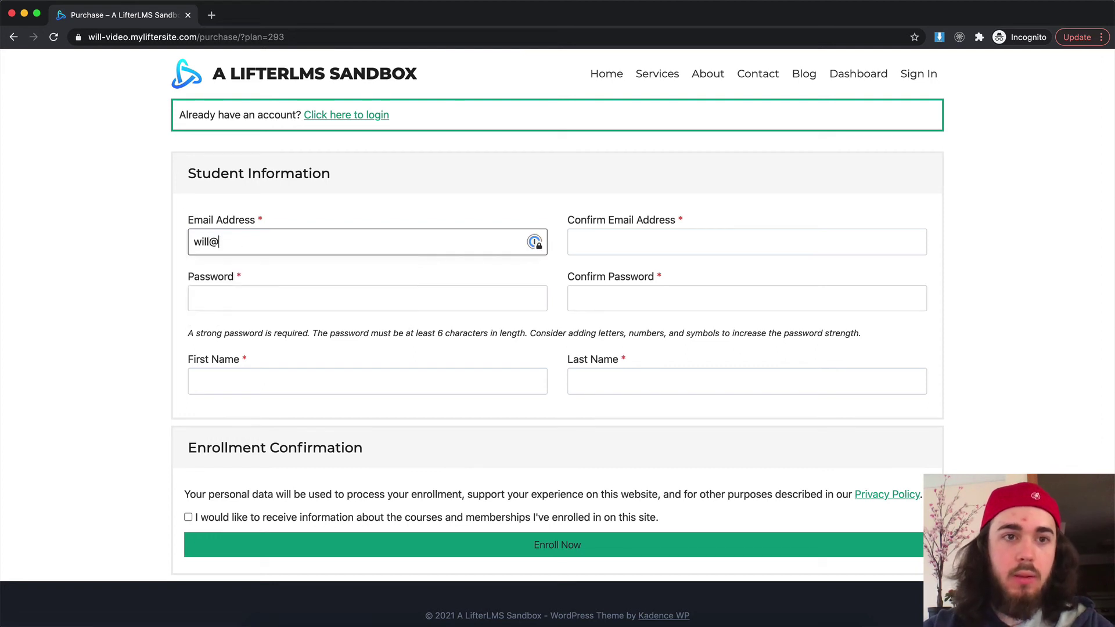
key("super+a")
key("super+c")
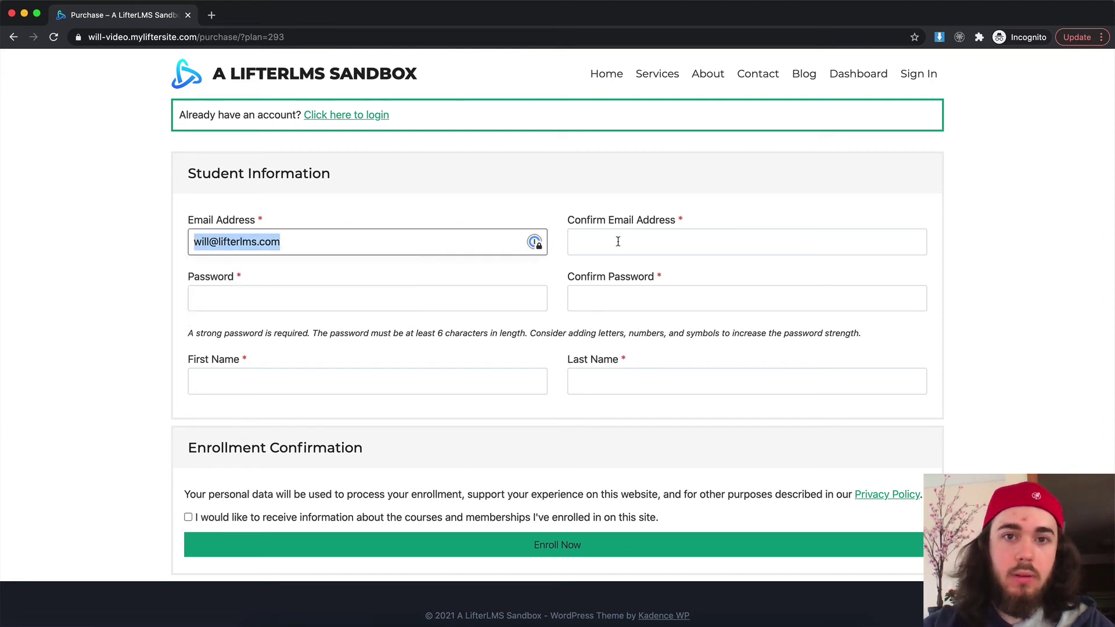
left_click(617, 241)
key("super+v")
left_click(253, 308)
key("super+v")
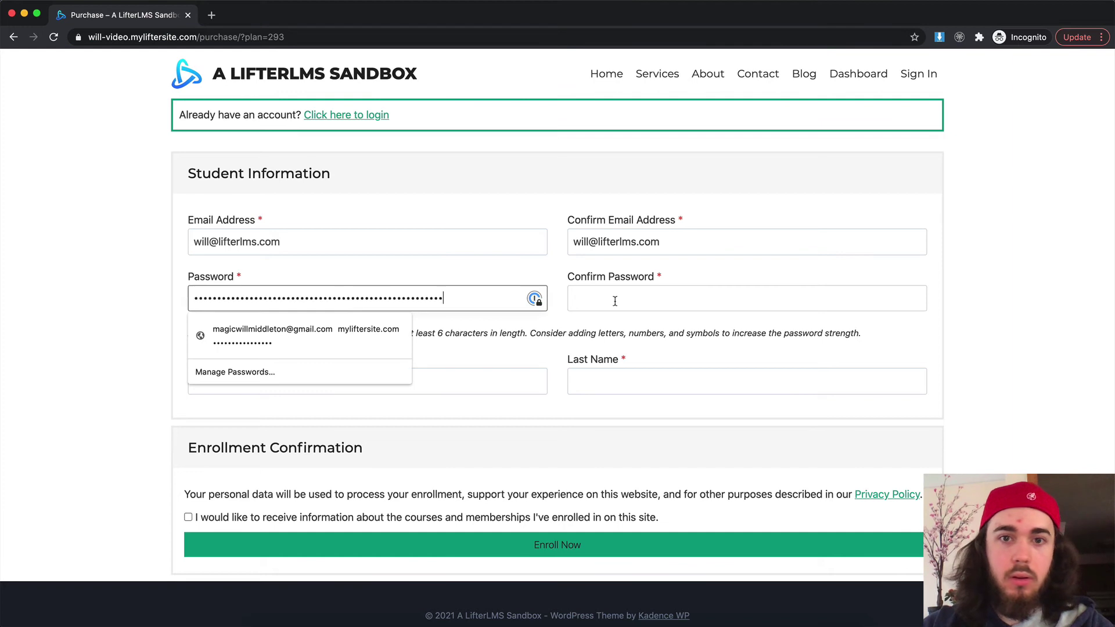
left_click(615, 299)
key("super+v")
Step: Enter the student's first and last name, opt in to updates, and enroll
left_click(278, 386)
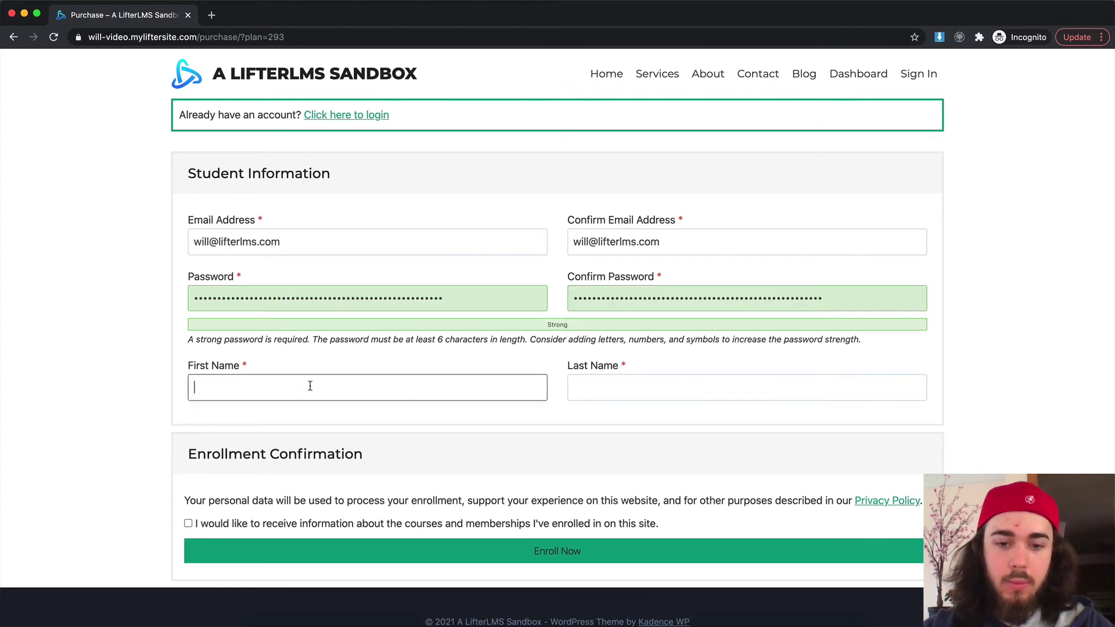
left_click(578, 376)
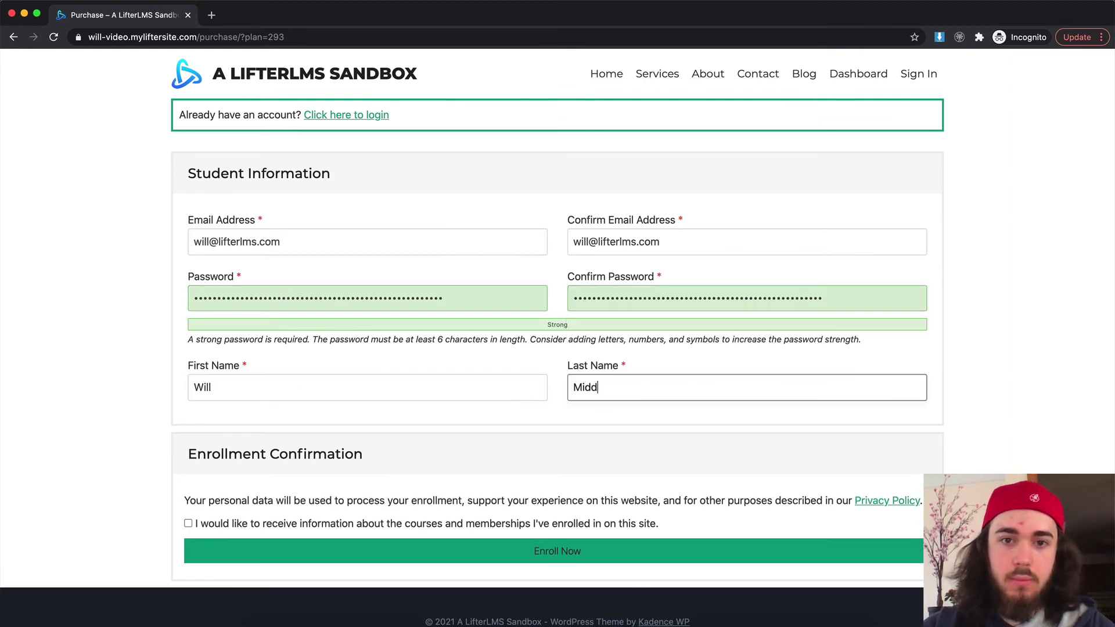
left_click(188, 523)
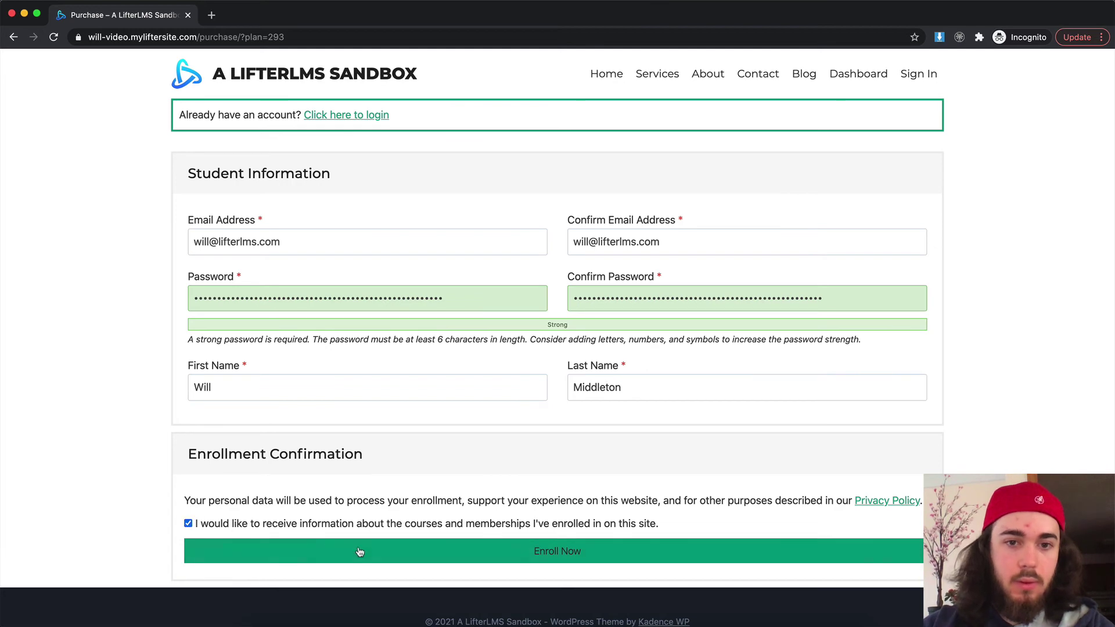
left_click(360, 552)
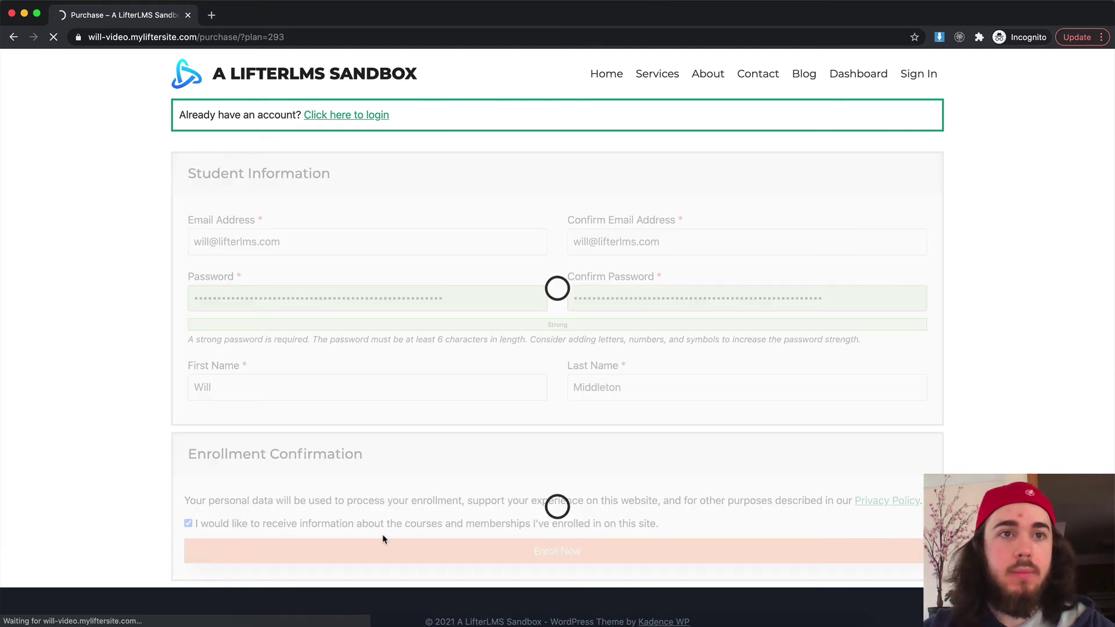
scroll(455, 422, "down", 2)
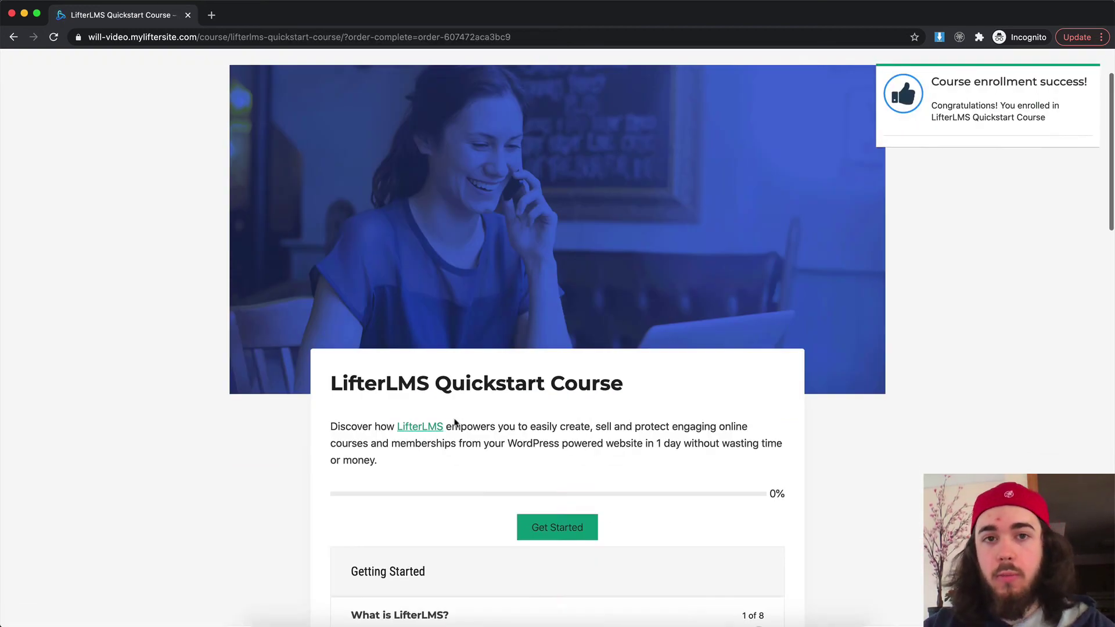
scroll(455, 422, "down", 5)
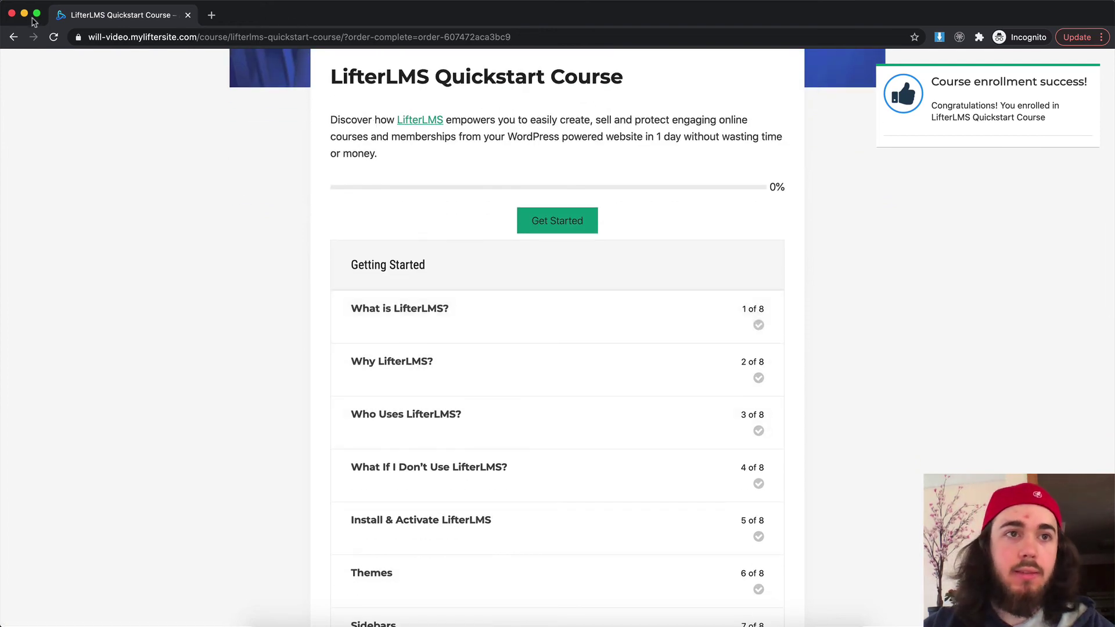
Step: In the Gmail inbox, open and read the new getting-started welcome email, then go back
left_click(44, 28)
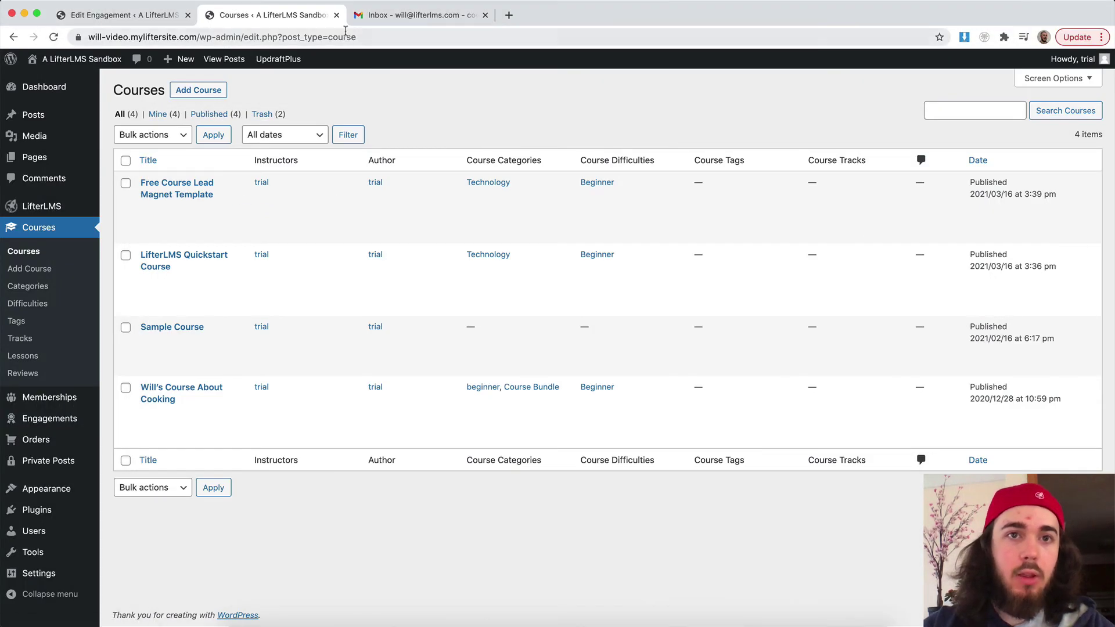
left_click(378, 22)
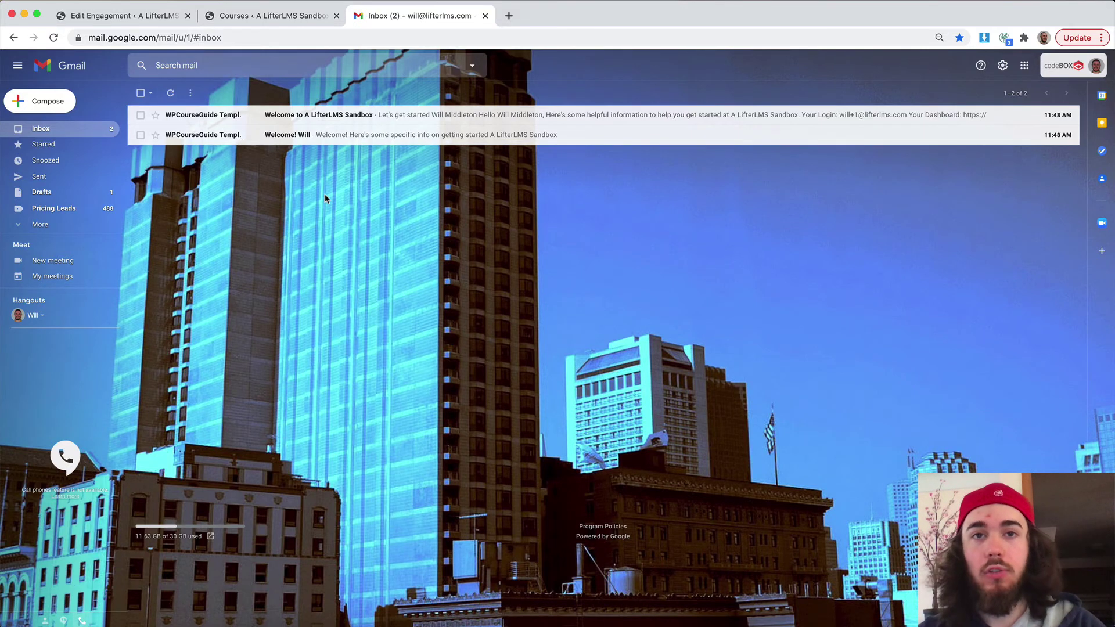
left_click(285, 136)
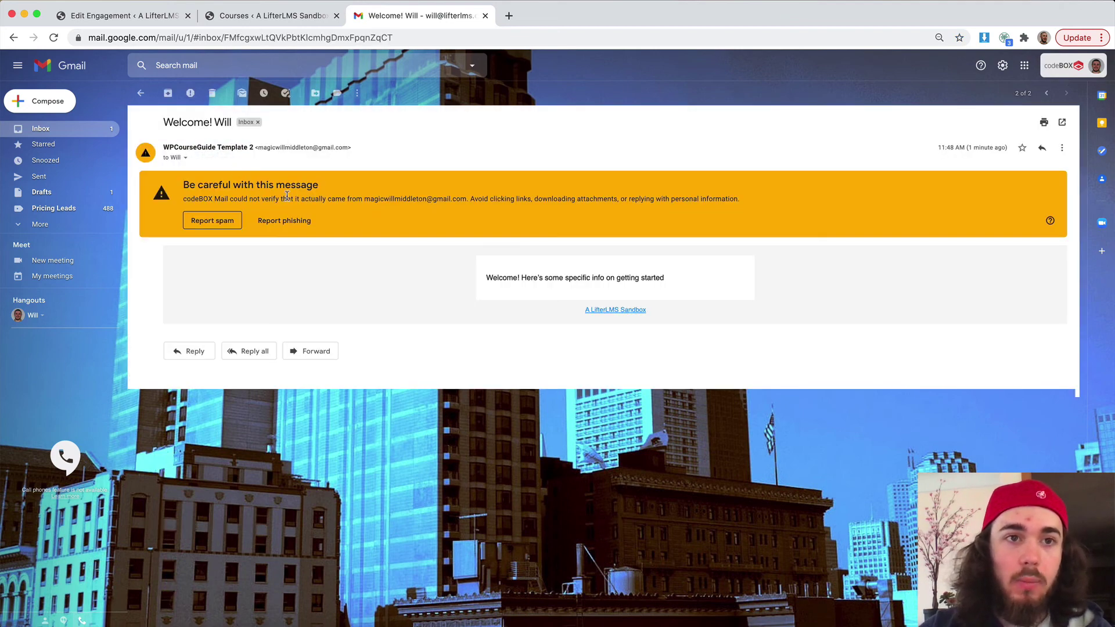
left_click_drag(506, 278, 729, 281)
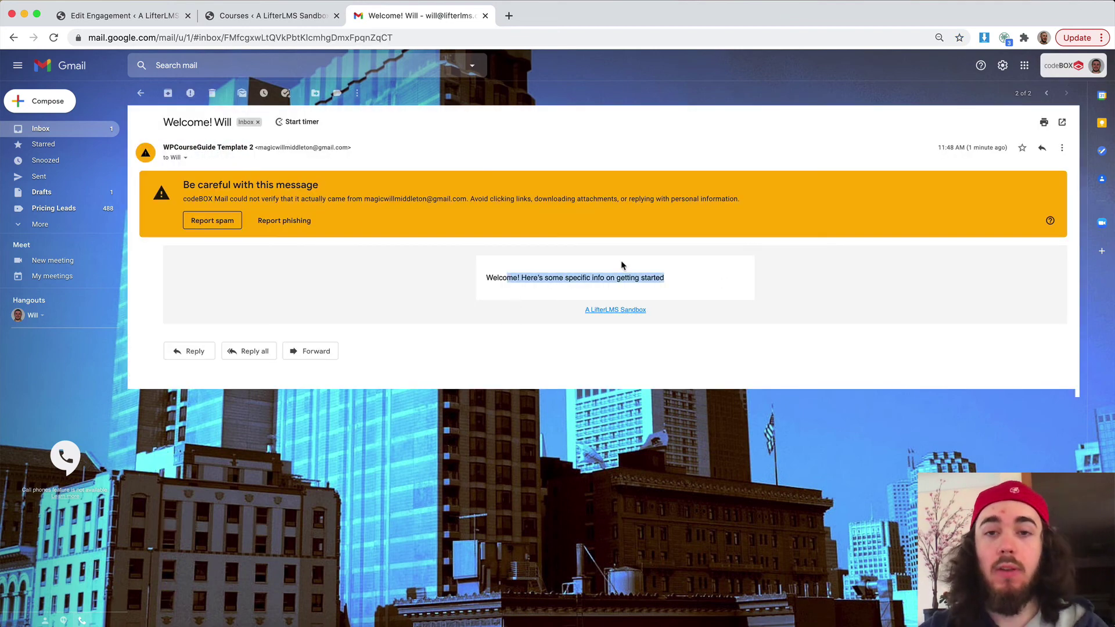
left_click(140, 92)
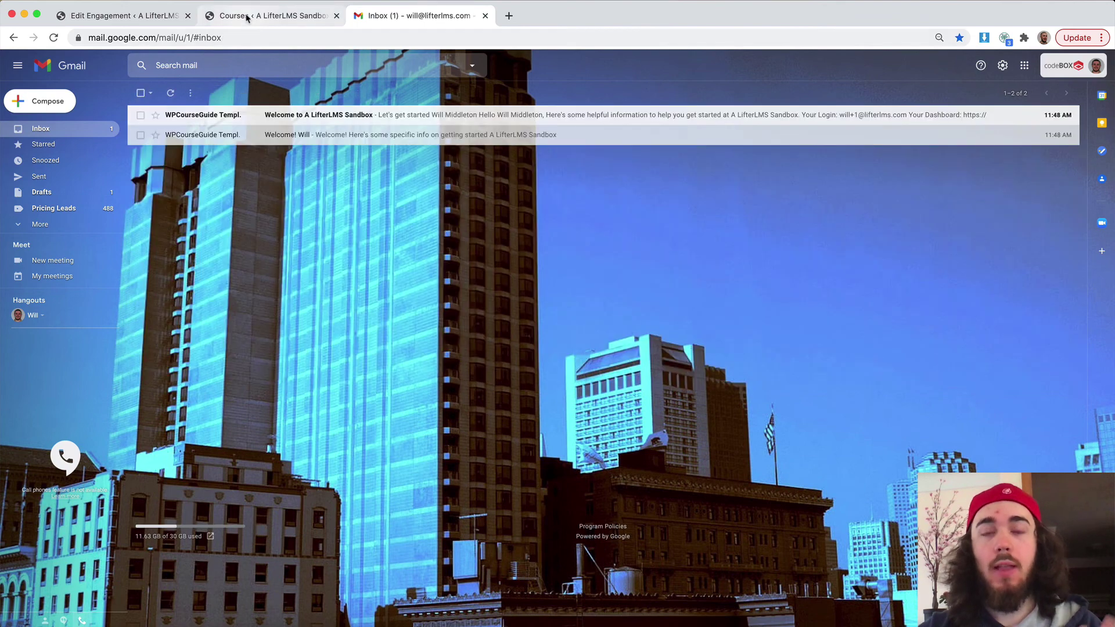